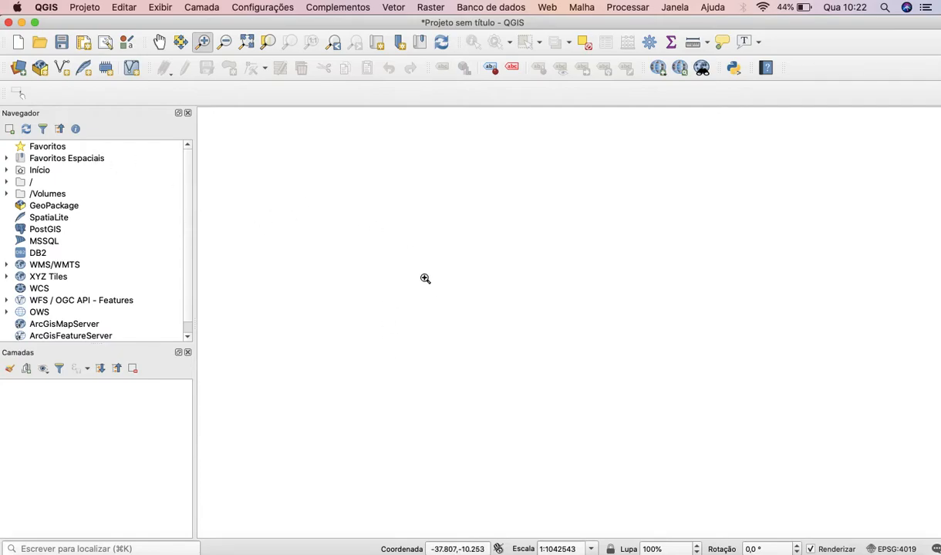
# Start adding a vector layer from a file and browse to the Downloads folder.
pyautogui.click(20, 70)
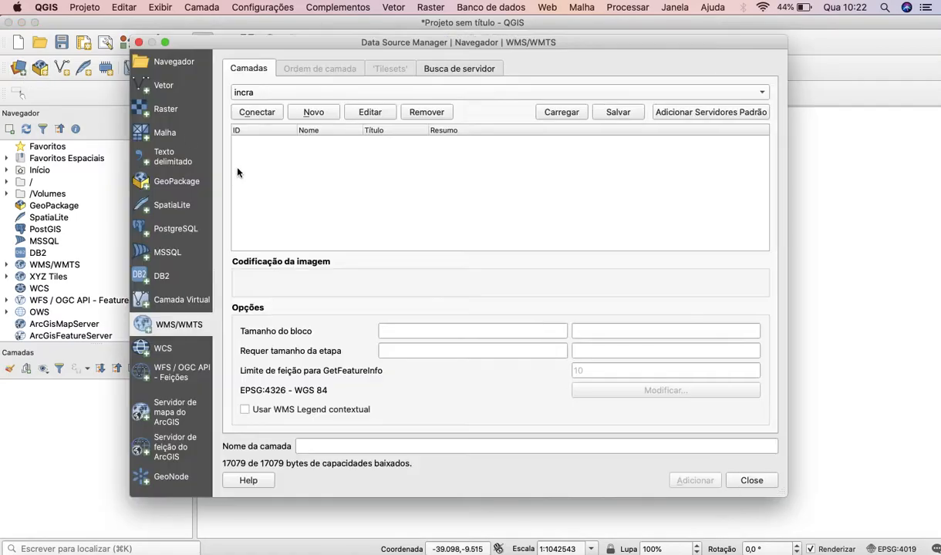
pyautogui.click(164, 86)
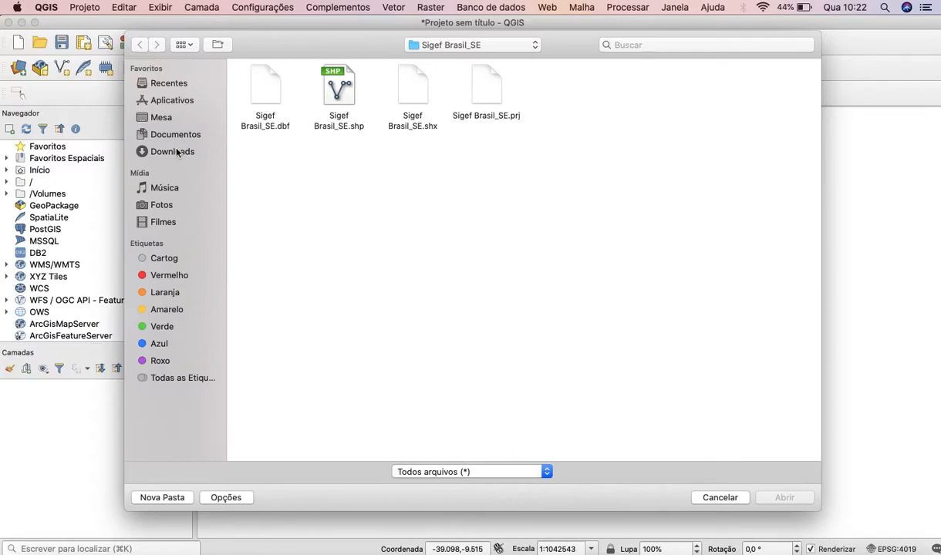
pyautogui.click(177, 152)
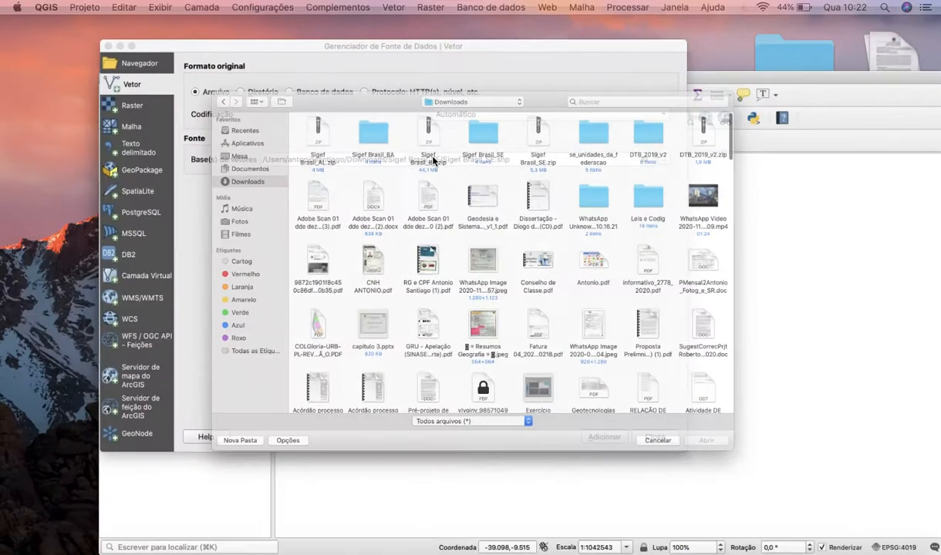
# Switch to Google Chrome and open the shapefile download page of INCRA's Acervo Fundiário site in a new tab.
pyautogui.moveTo(571, 24)
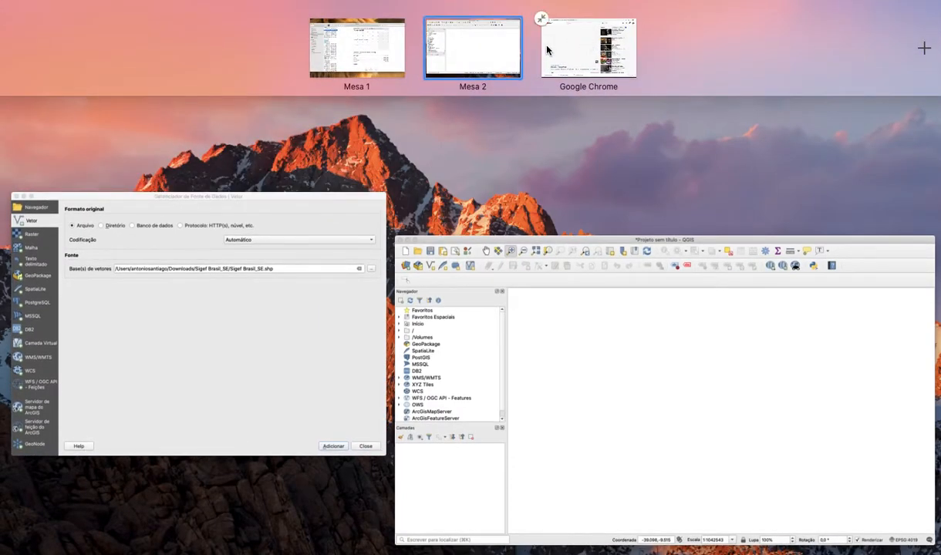
pyautogui.click(549, 48)
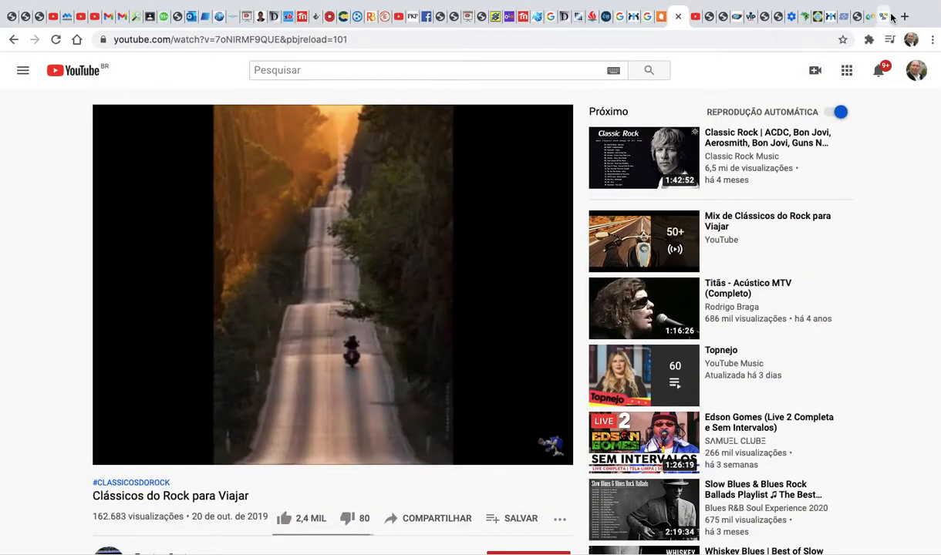
pyautogui.click(904, 16)
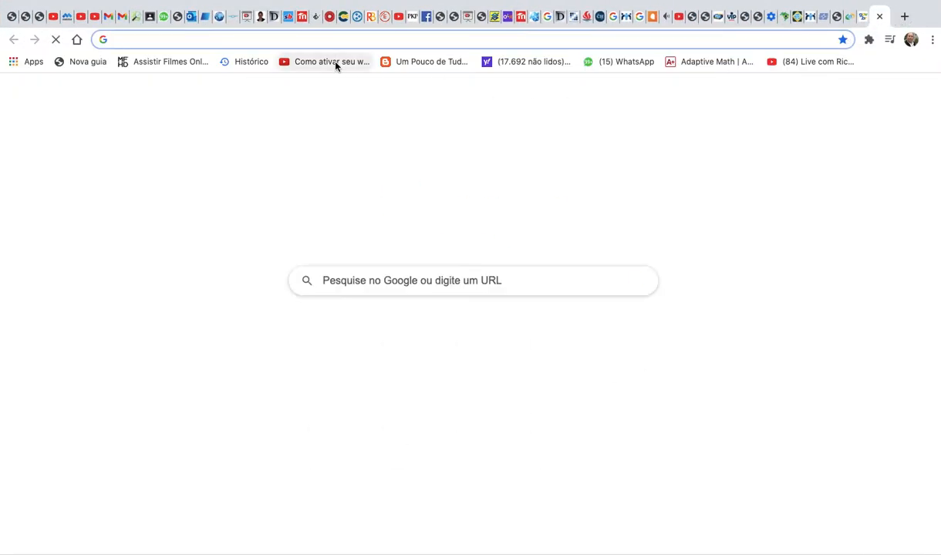
pyautogui.write('ace')
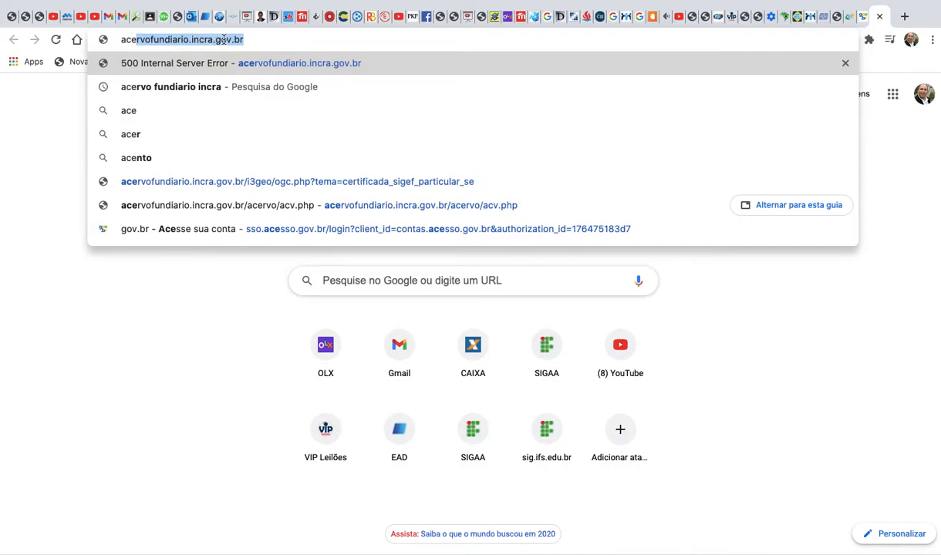
pyautogui.press('Return')
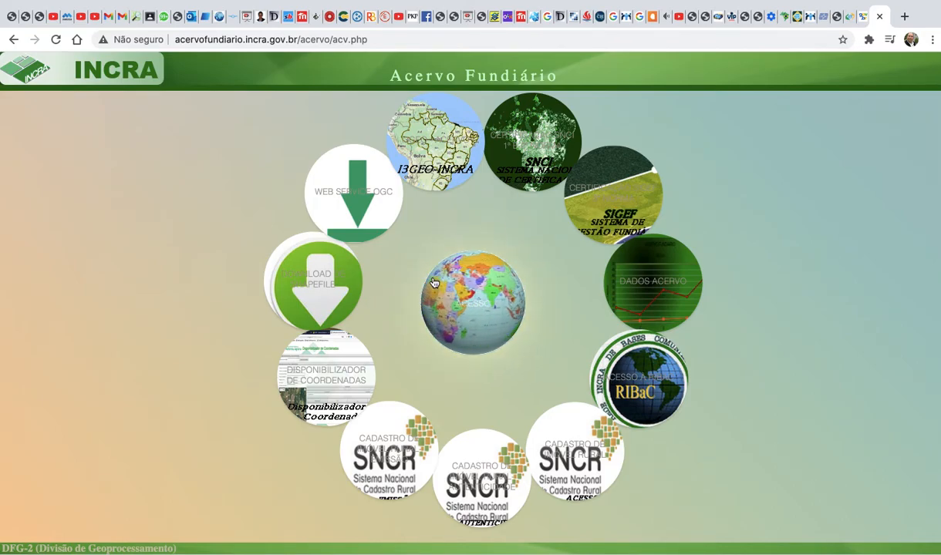
pyautogui.click(307, 297)
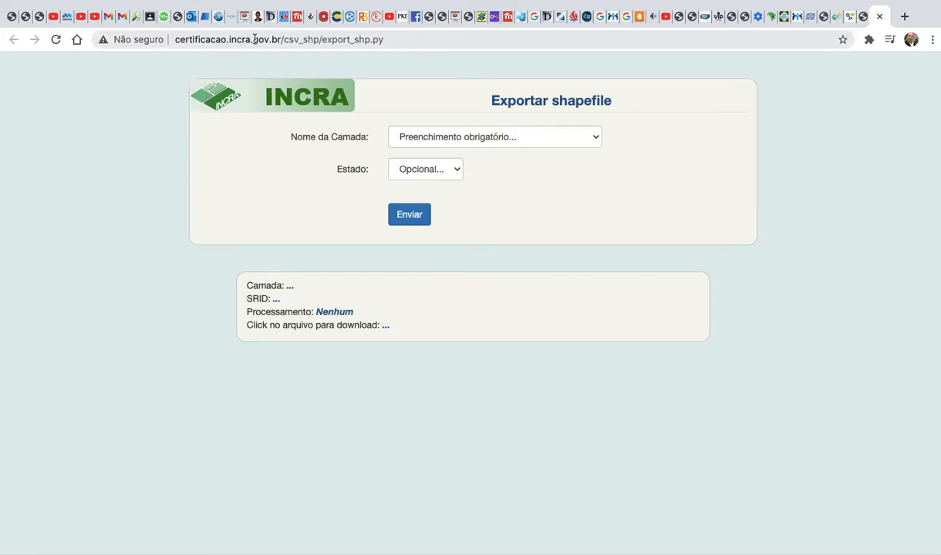
# Request the shapefile export of the "Imóvel certificado SIGEF Total" layer for the state of Pernambuco.
pyautogui.click(461, 137)
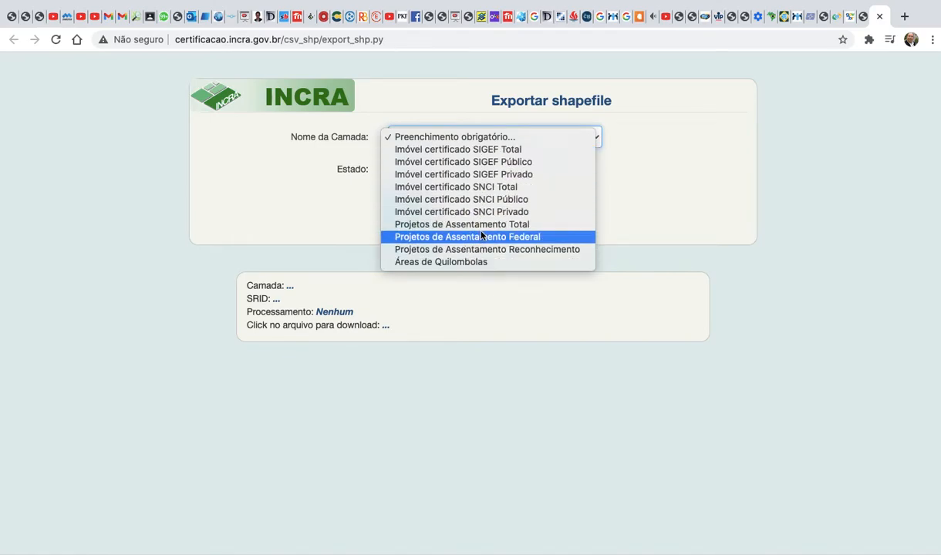
pyautogui.click(523, 152)
pyautogui.click(434, 169)
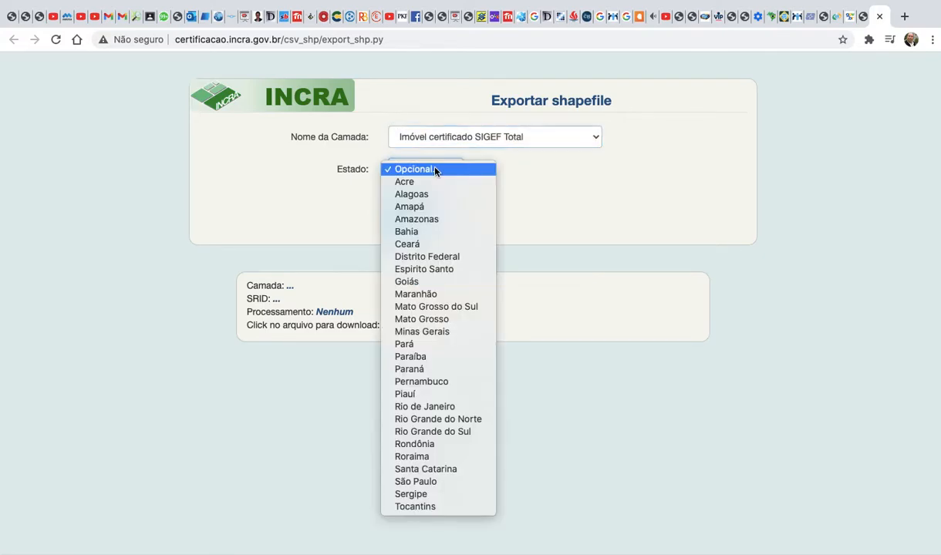
pyautogui.click(441, 384)
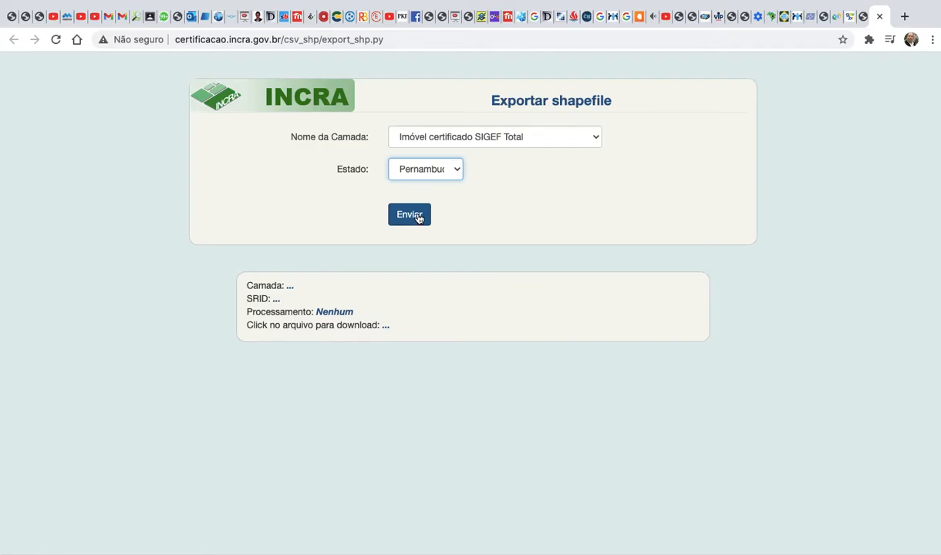
pyautogui.click(416, 217)
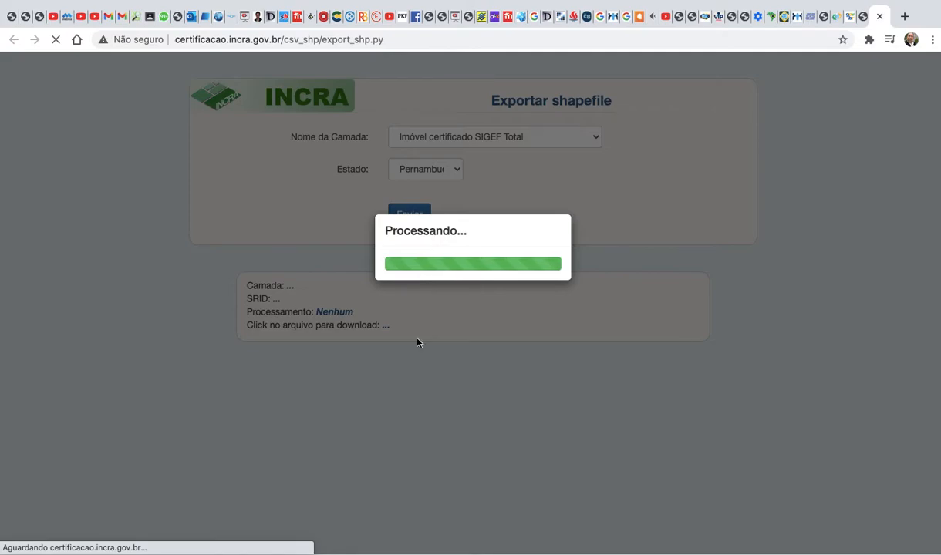
# Return to QGIS and add SE_UF_2019.shp from the se_unidades_da_federacao folder as a vector layer.
pyautogui.hotkey('ctrl', 'Up')
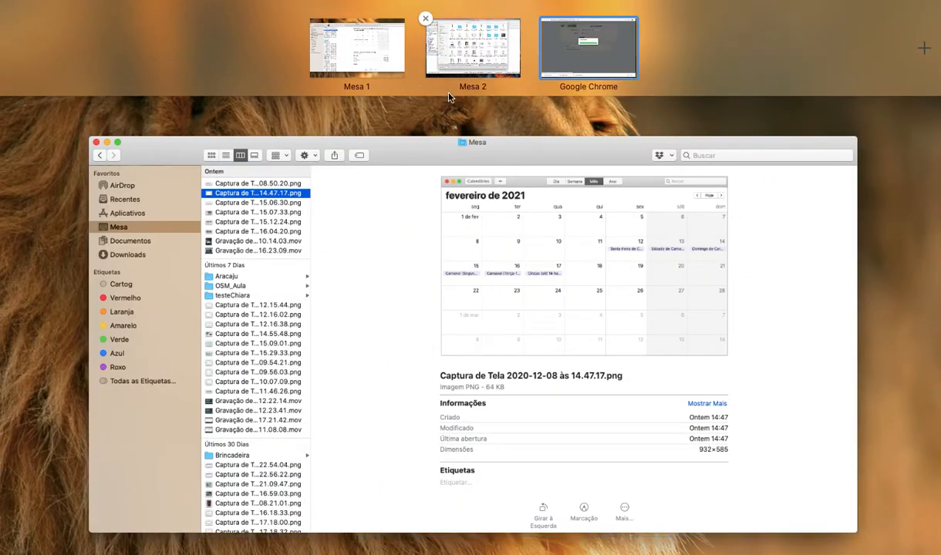
pyautogui.click(457, 73)
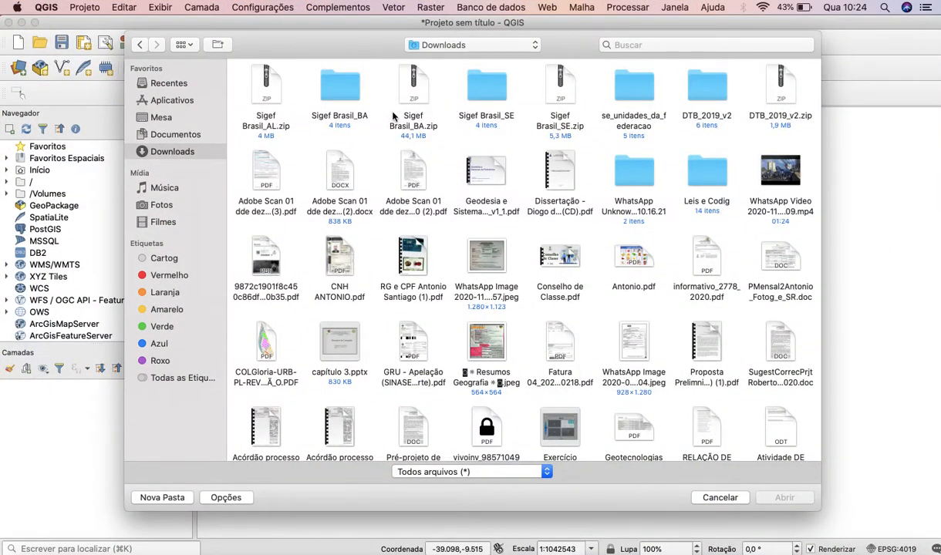
pyautogui.doubleClick(638, 91)
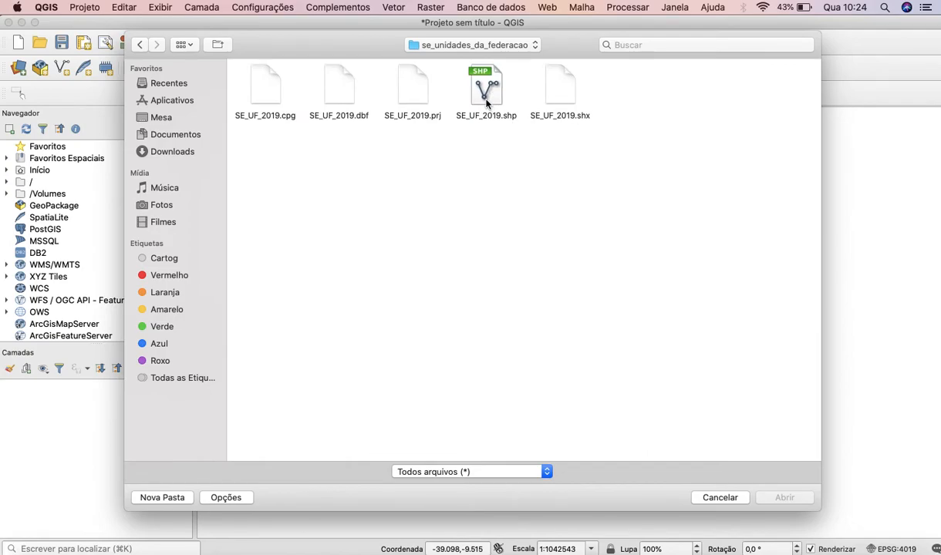
pyautogui.click(486, 101)
pyautogui.click(783, 499)
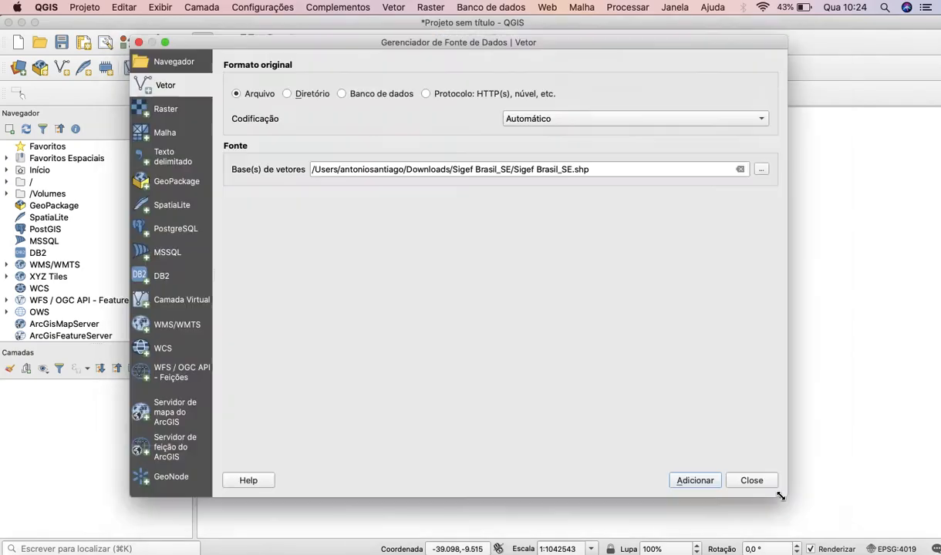
pyautogui.click(706, 480)
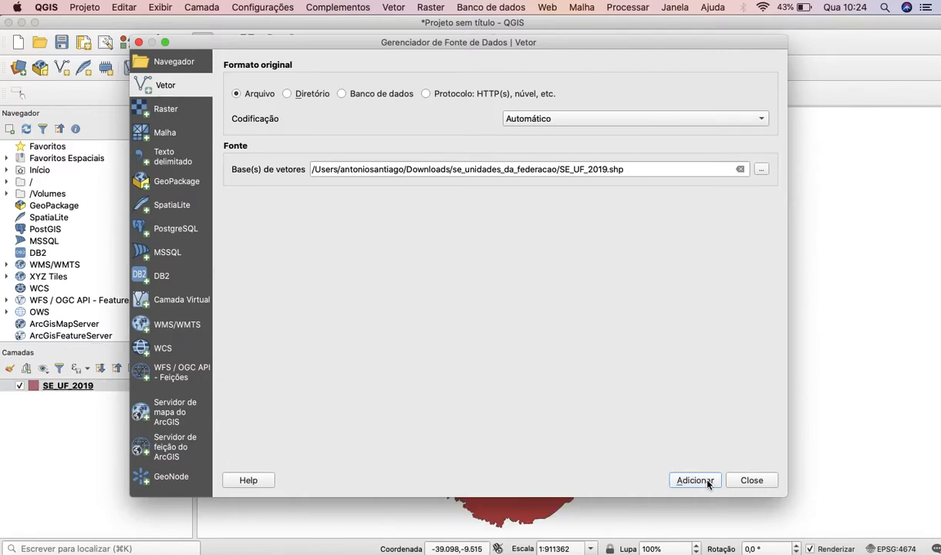
pyautogui.click(738, 481)
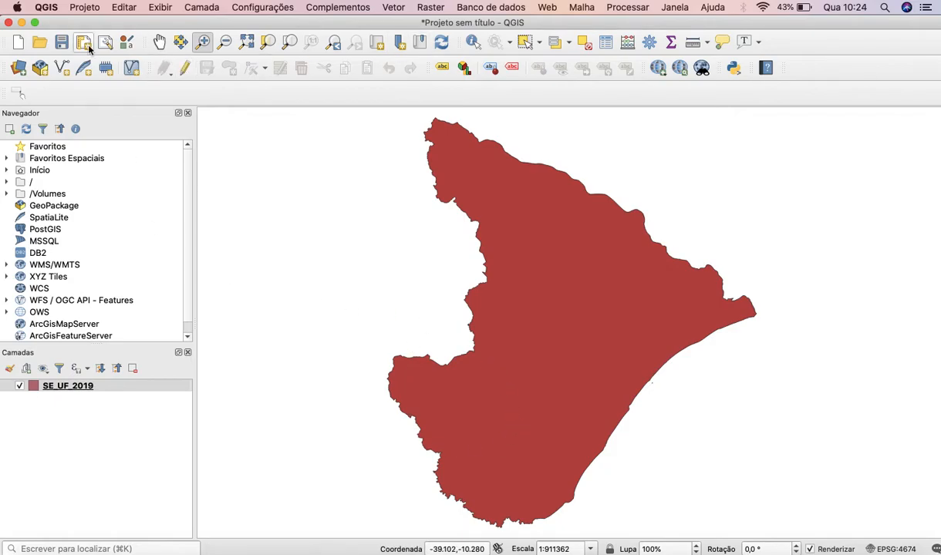
# Add SE_Municipios_2019.shp from the se_municipios_20200807 folder in Downloads as a vector layer.
pyautogui.click(18, 67)
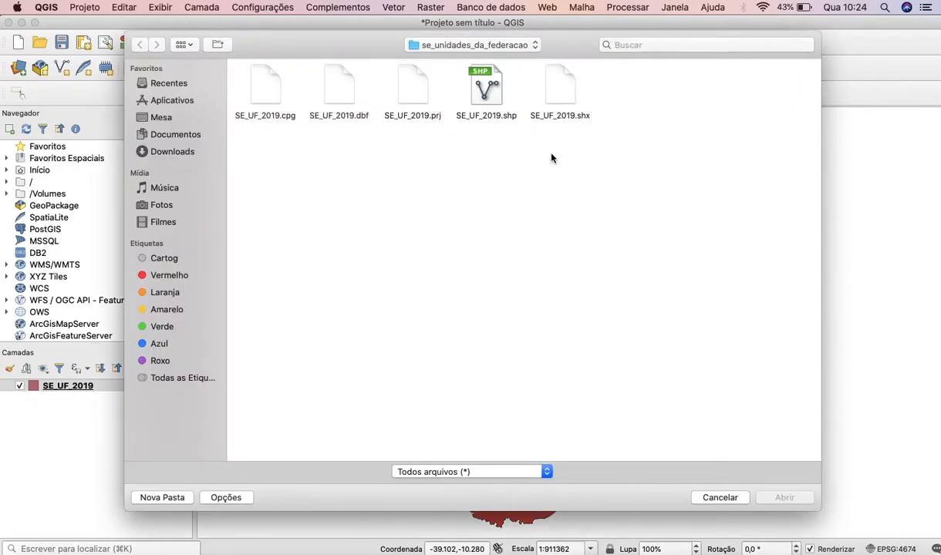
pyautogui.click(444, 45)
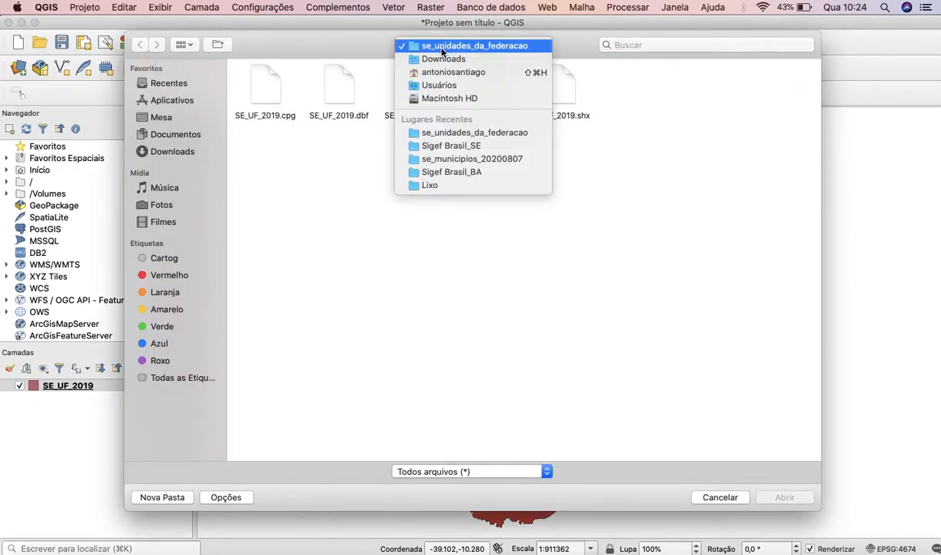
pyautogui.click(444, 59)
pyautogui.scroll(-5, 393, 278)
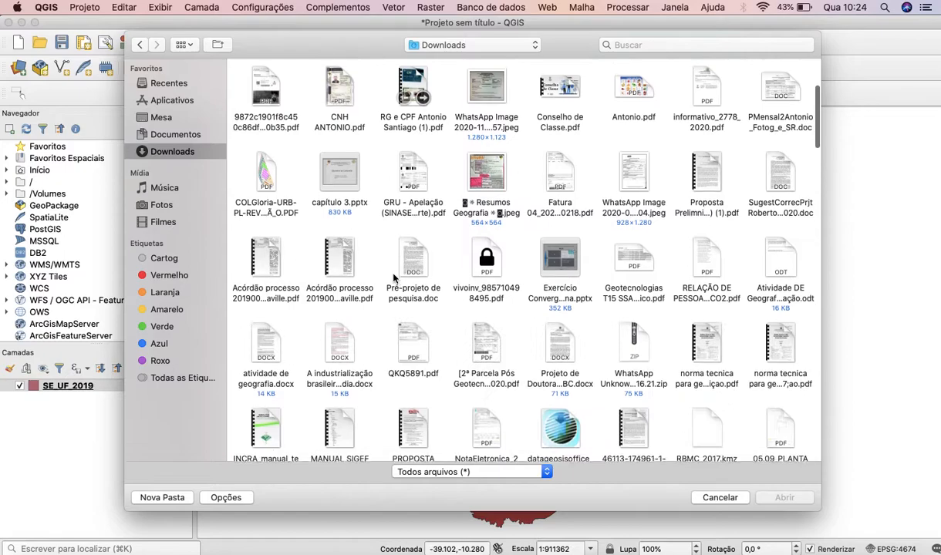
pyautogui.scroll(-6, 393, 278)
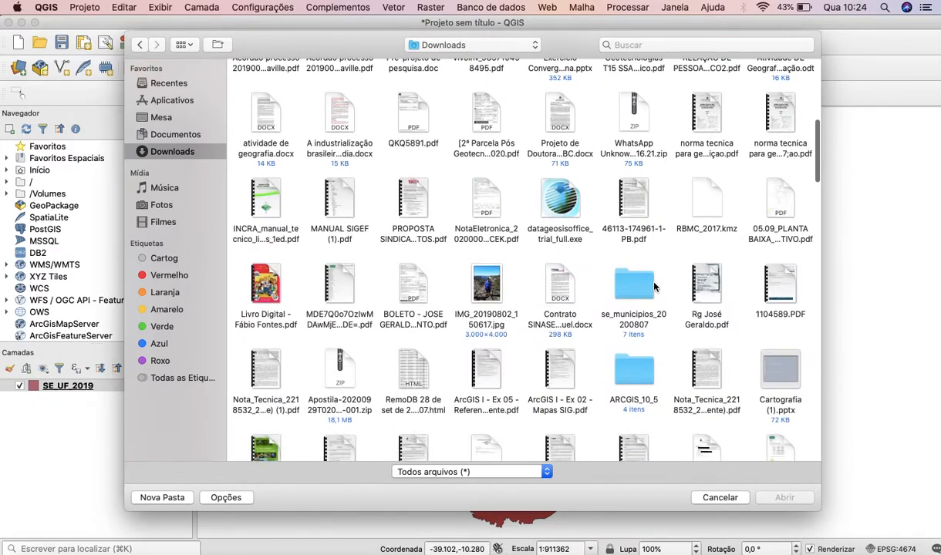
pyautogui.click(642, 287)
pyautogui.doubleClick(639, 286)
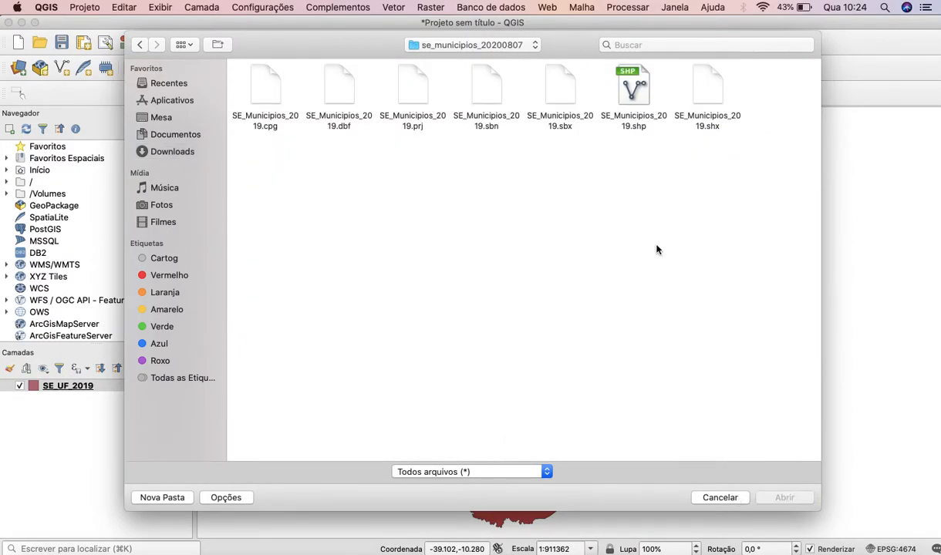
pyautogui.click(632, 93)
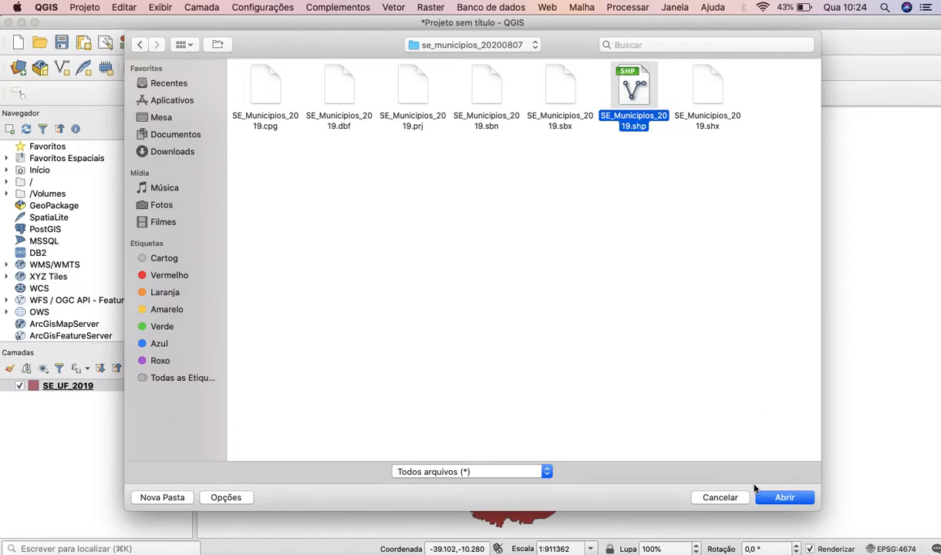
pyautogui.click(785, 498)
pyautogui.click(698, 479)
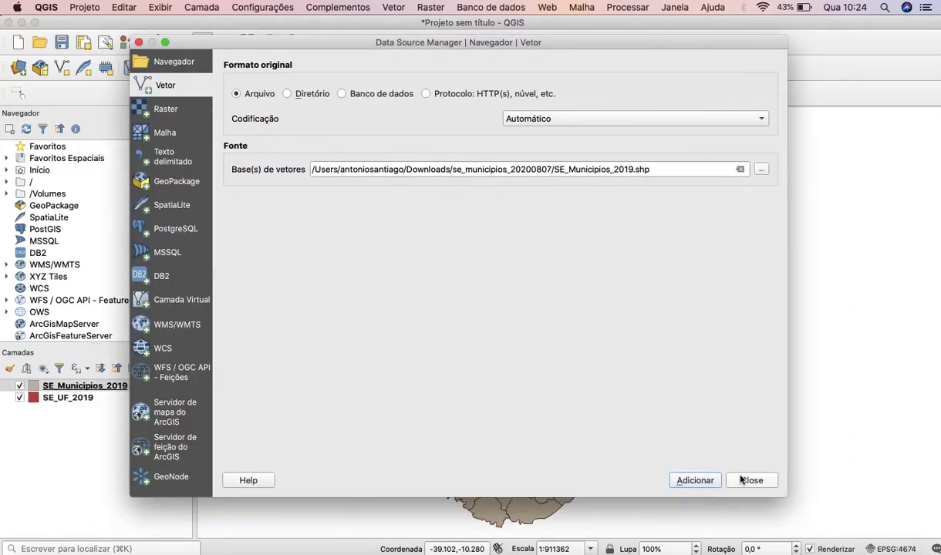
pyautogui.click(742, 480)
# Give the SE_Municipios_2019 layer's simple fill a transparent fill colour and a yellow stroke.
pyautogui.doubleClick(70, 388)
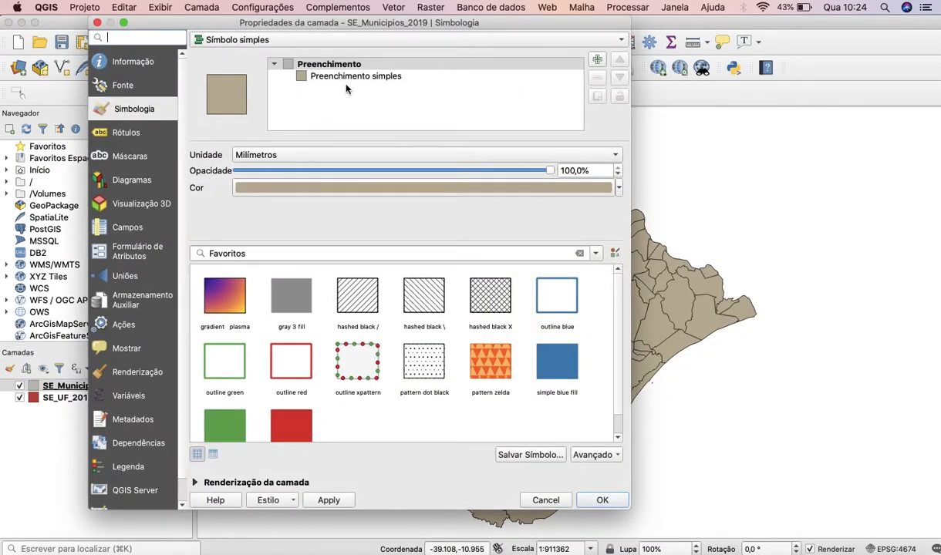
pyautogui.click(356, 76)
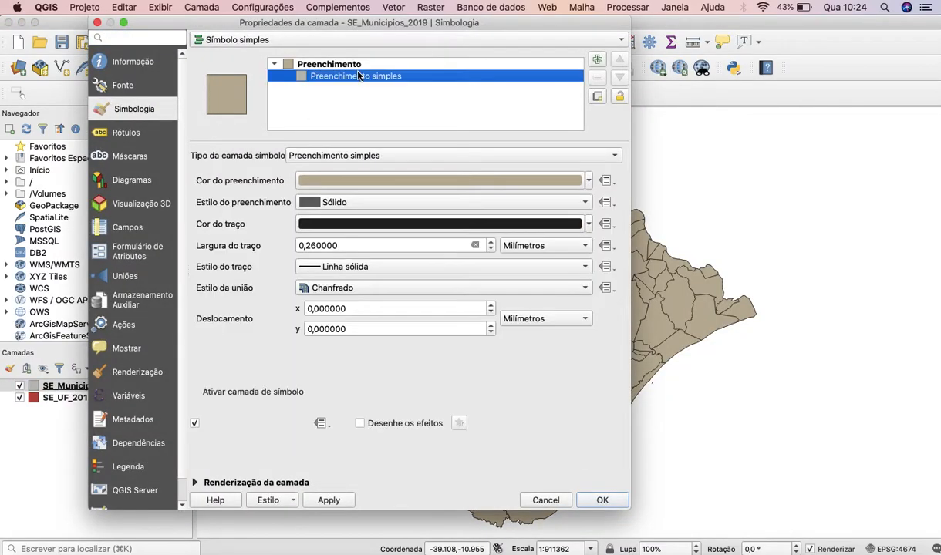
pyautogui.click(590, 181)
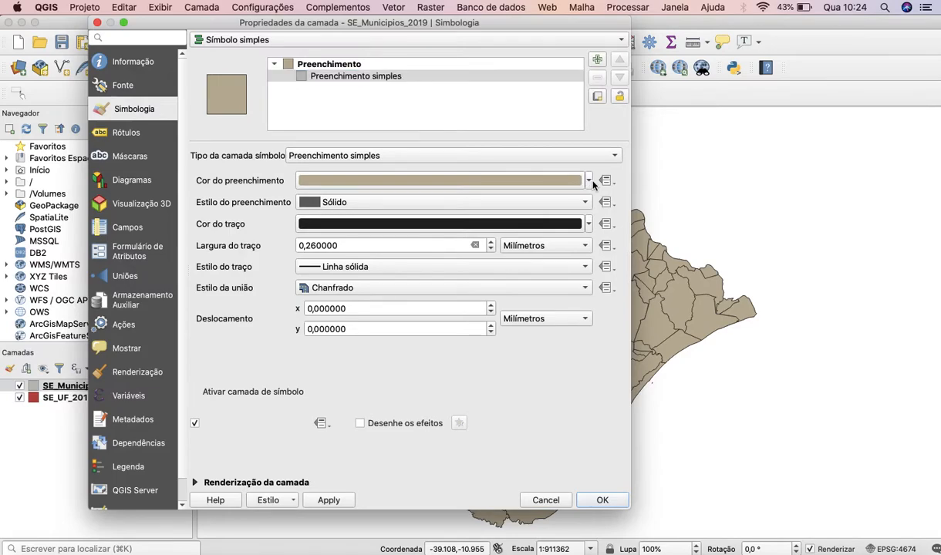
pyautogui.click(590, 181)
pyautogui.click(394, 185)
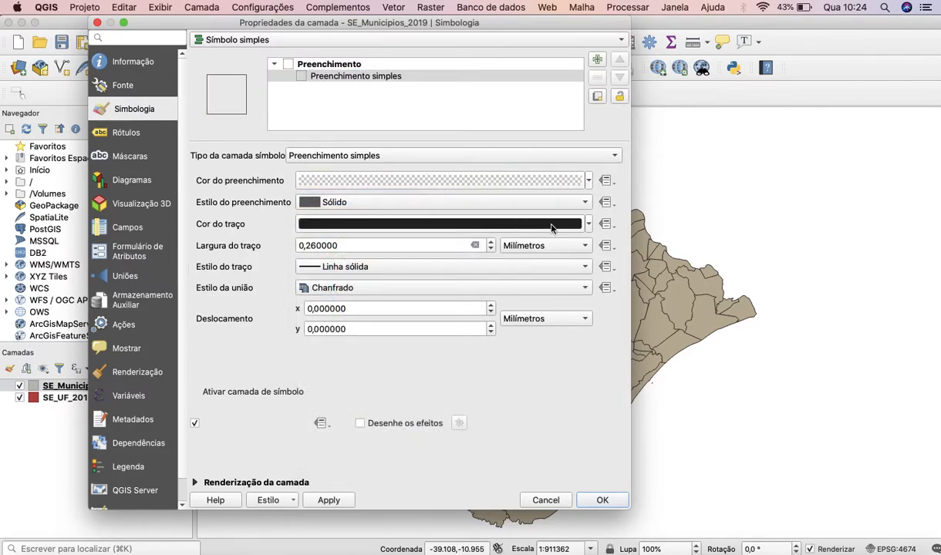
pyautogui.click(589, 225)
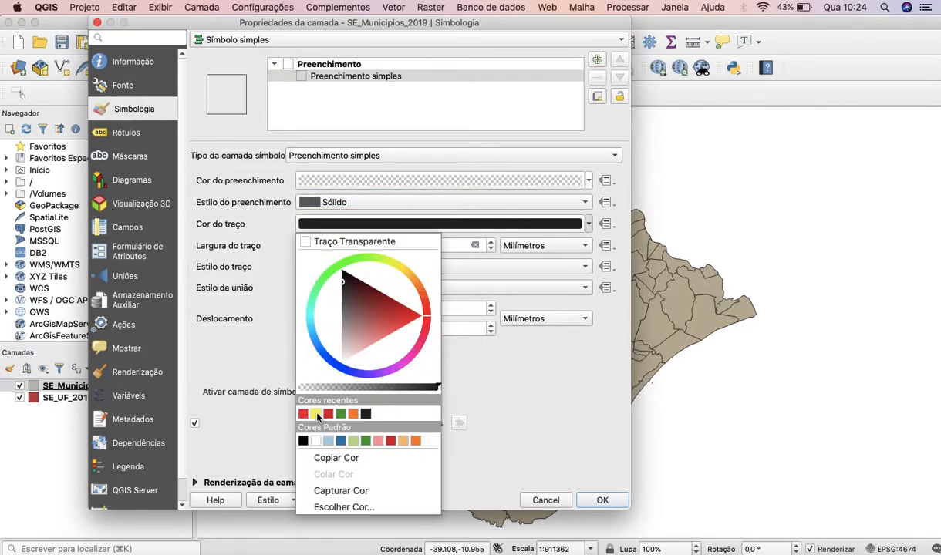
pyautogui.click(316, 414)
pyautogui.click(600, 501)
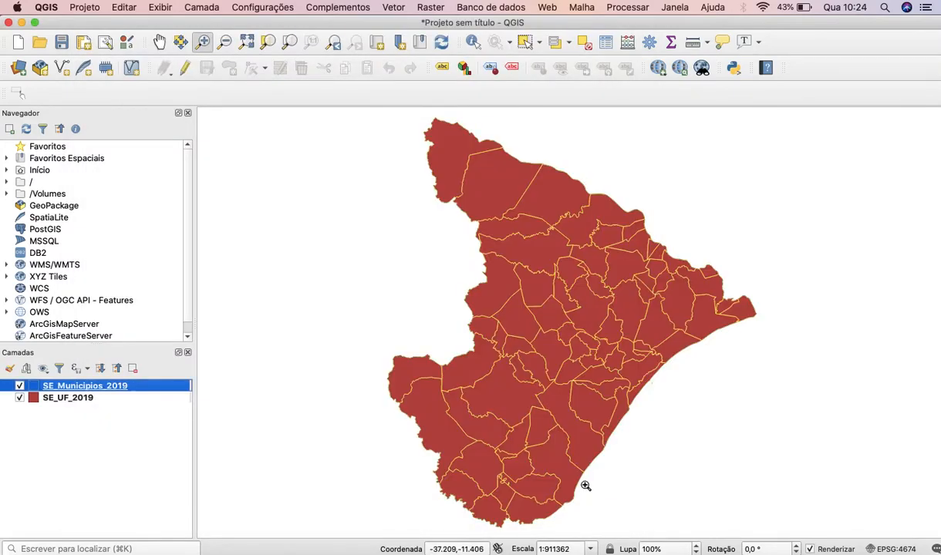
# Hide and show the SE_UF_2019 and SE_Municipios_2019 layers in turn to compare the state area with the municipal boundaries.
pyautogui.click(20, 398)
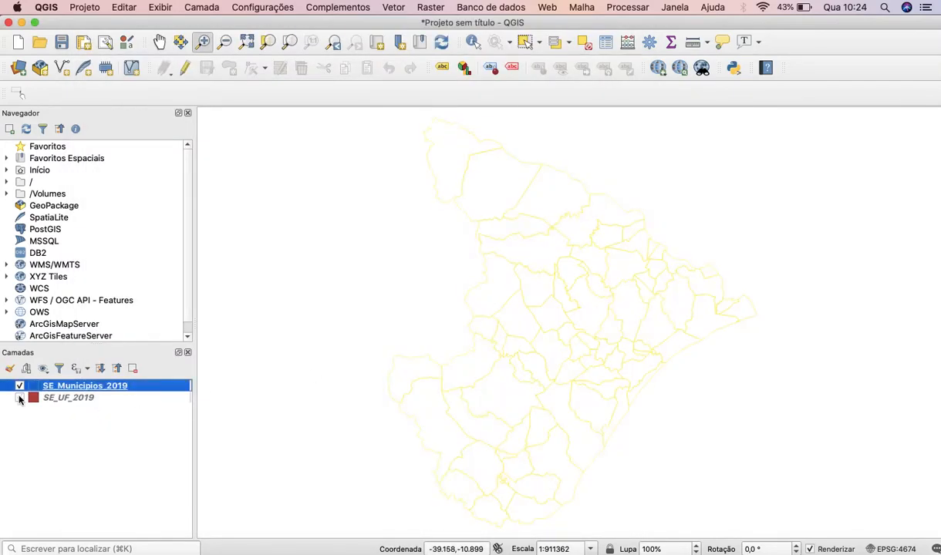
pyautogui.click(20, 398)
pyautogui.click(20, 386)
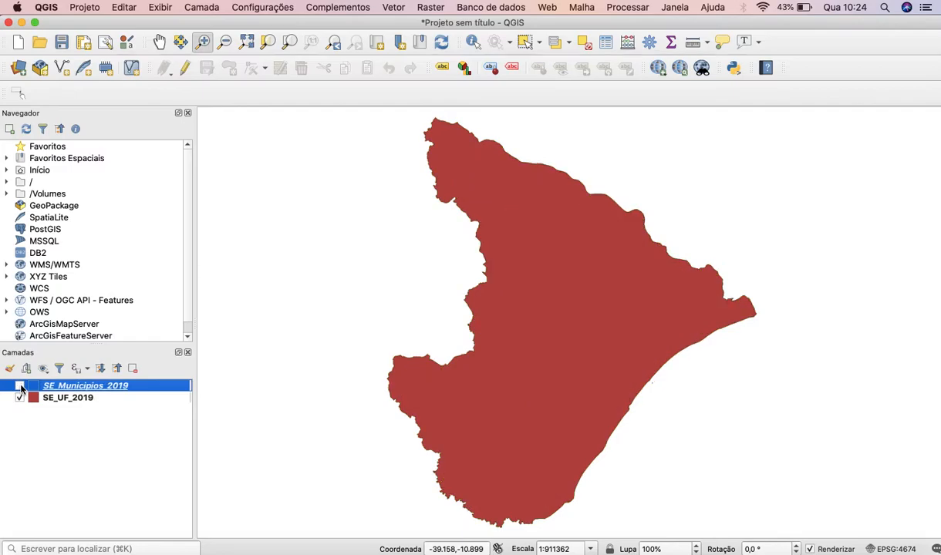
pyautogui.click(20, 385)
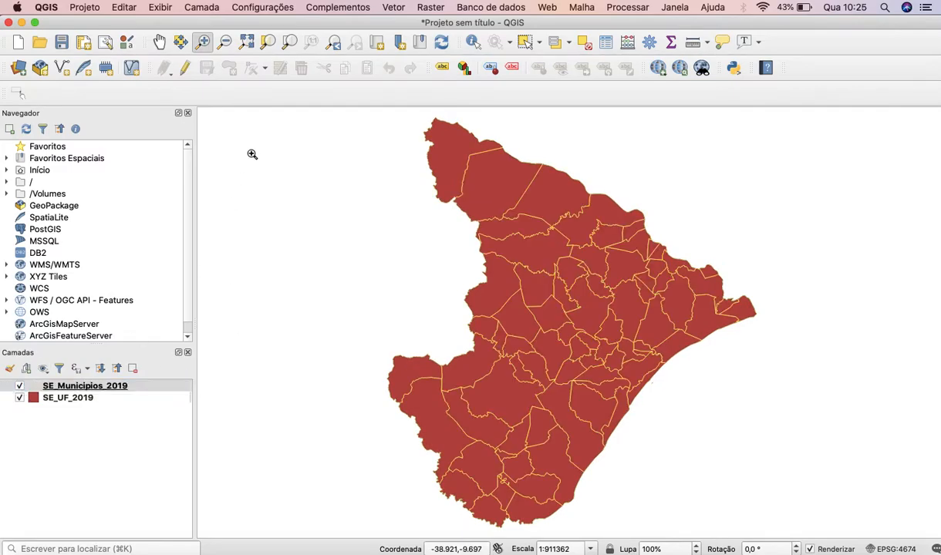
# Add Sigef Brasil_SE.shp from the Sigef Brasil_SE folder in Downloads as a vector layer.
pyautogui.click(30, 69)
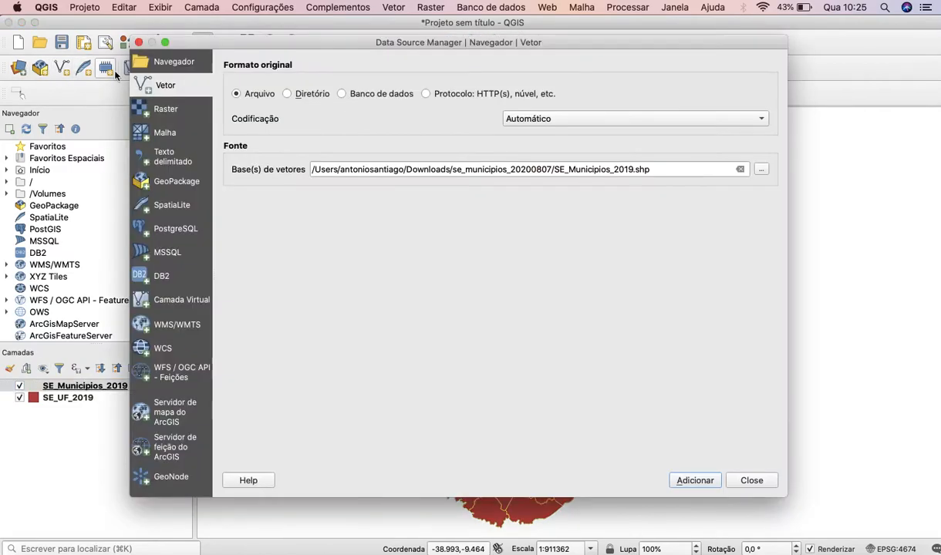
pyautogui.click(760, 170)
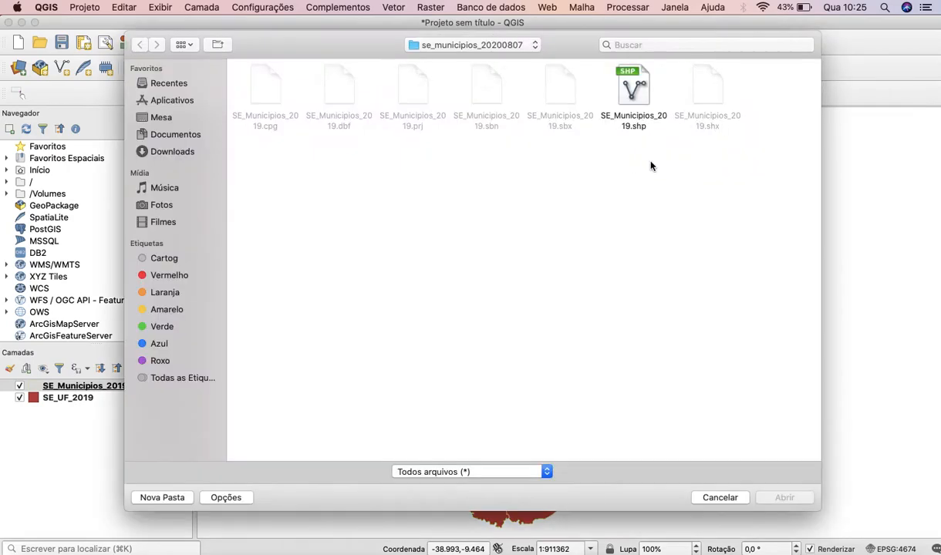
pyautogui.click(484, 48)
pyautogui.click(466, 58)
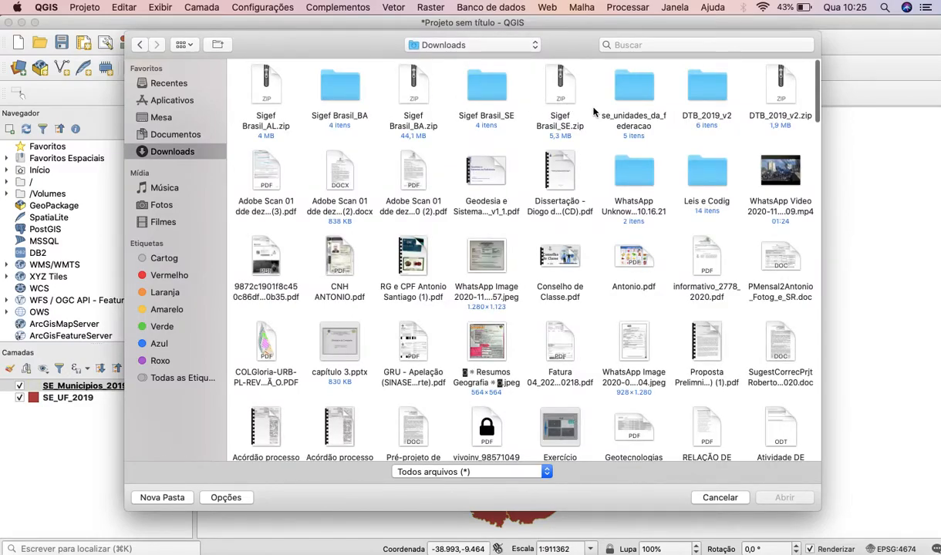
pyautogui.click(497, 90)
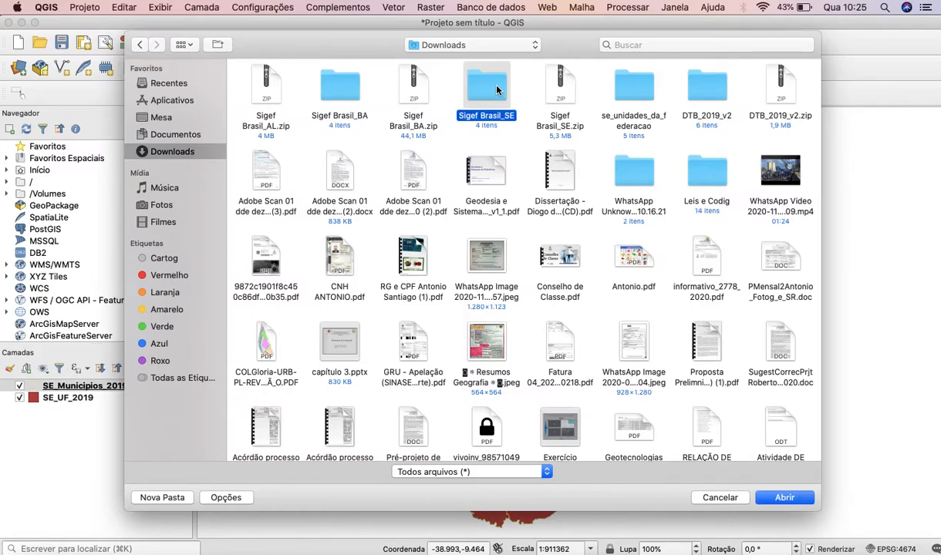
pyautogui.doubleClick(496, 90)
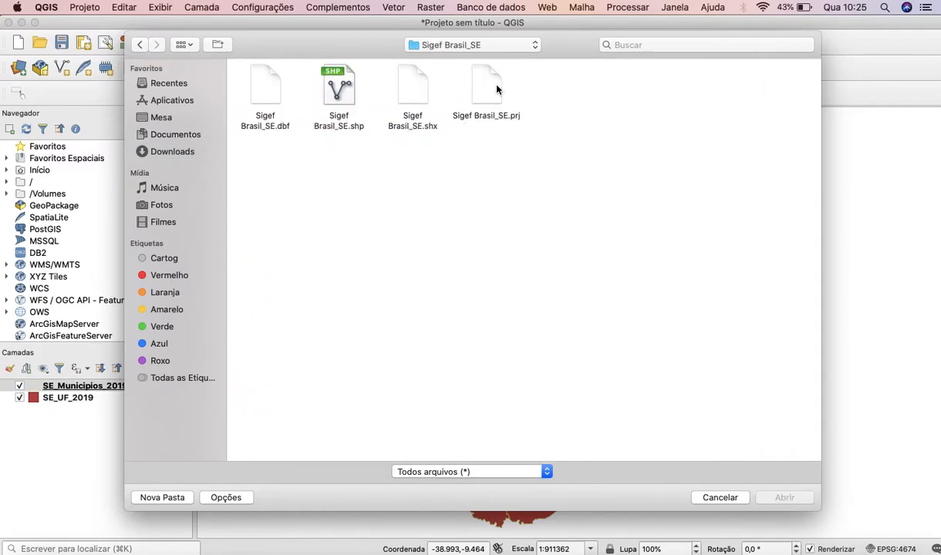
pyautogui.click(343, 91)
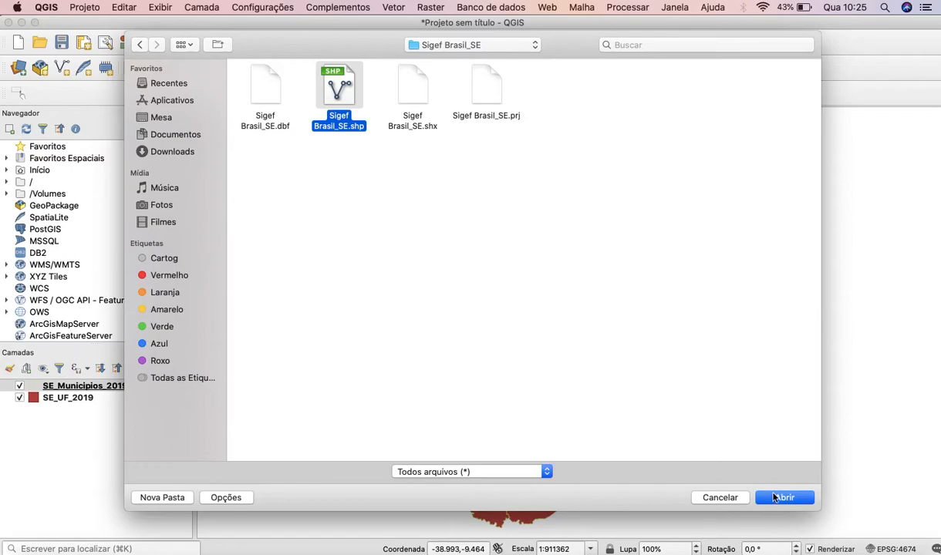
pyautogui.click(774, 497)
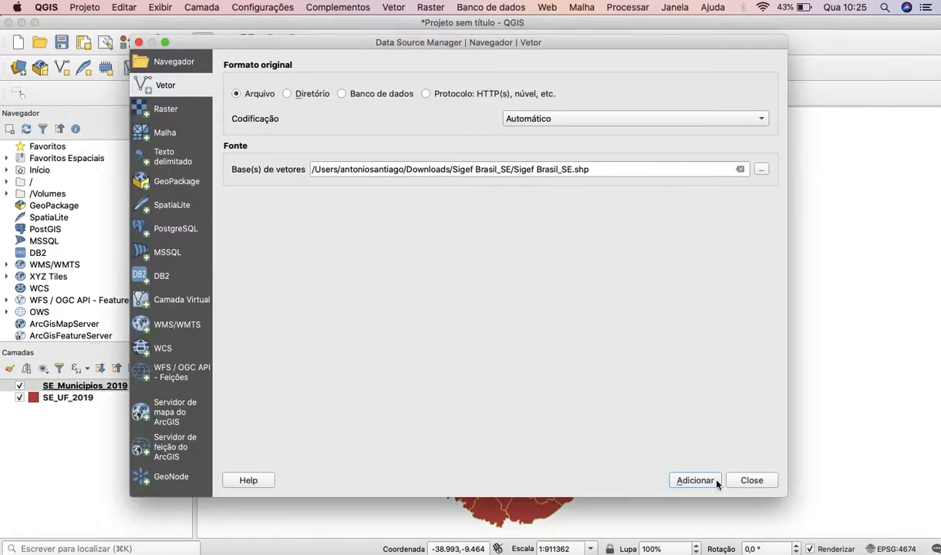
pyautogui.click(713, 482)
pyautogui.click(752, 480)
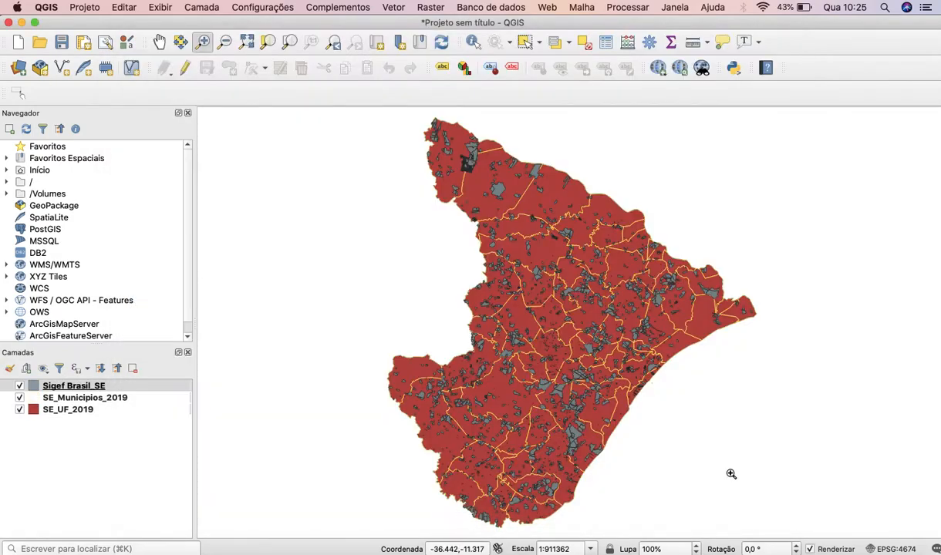
# Change the SE_Municipios_2019 simple fill's stroke colour to green and hide the SE_UF_2019 layer.
pyautogui.click(20, 409)
pyautogui.click(20, 410)
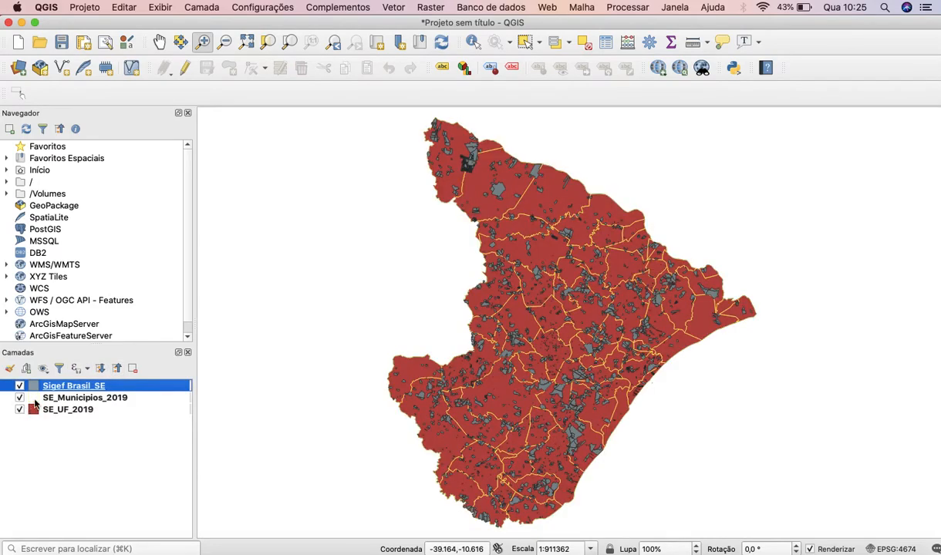
pyautogui.doubleClick(35, 399)
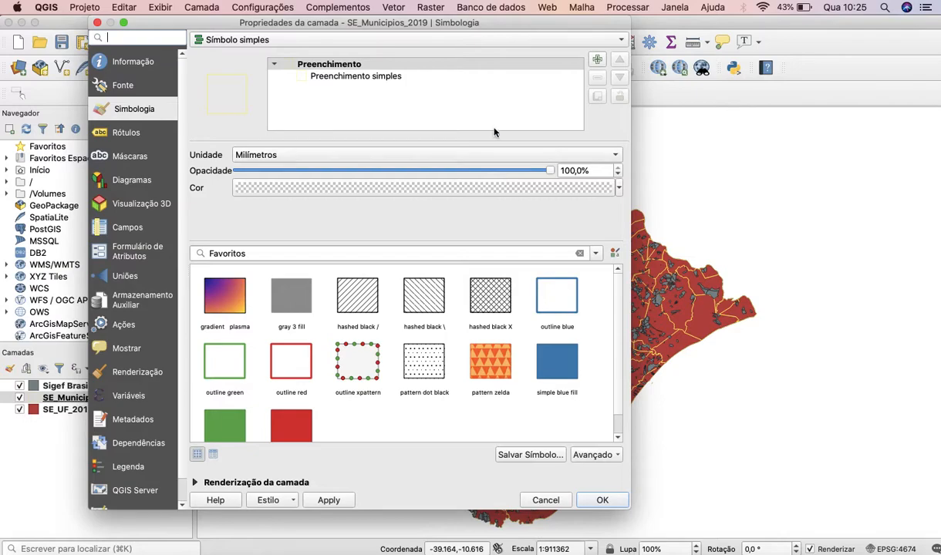
pyautogui.click(433, 80)
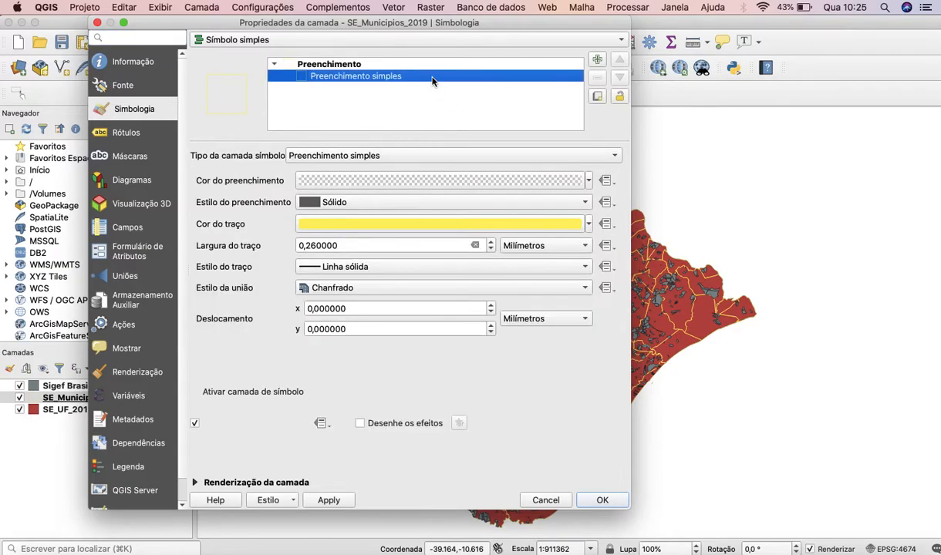
pyautogui.click(590, 225)
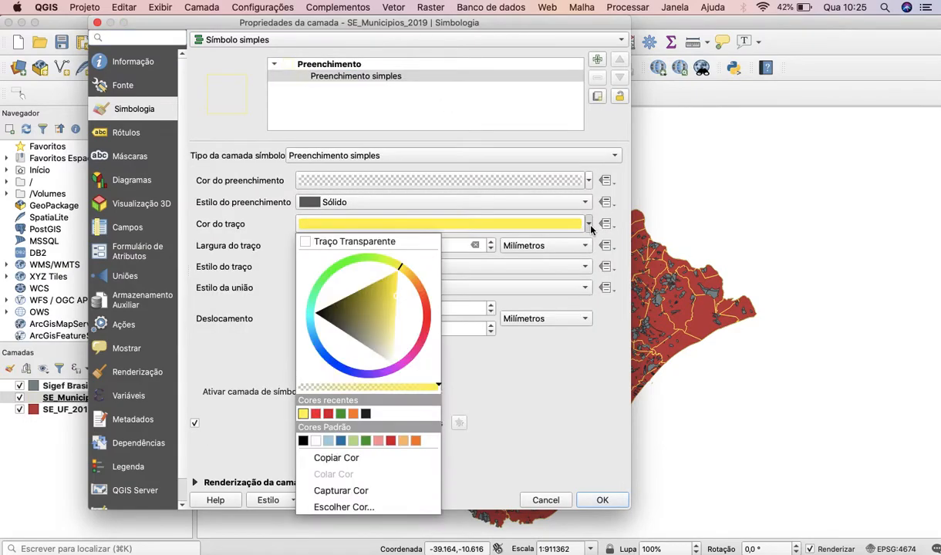
pyautogui.click(340, 415)
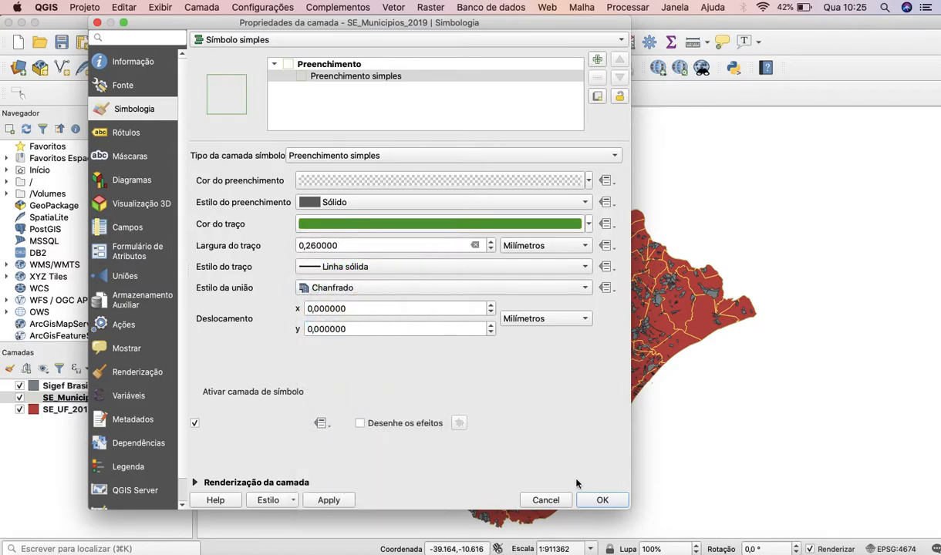
pyautogui.click(601, 501)
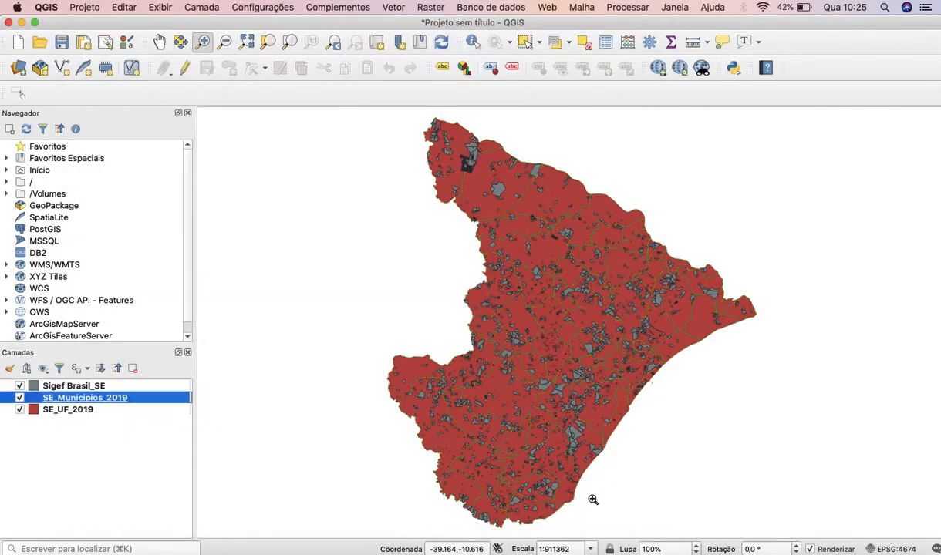
pyautogui.click(20, 410)
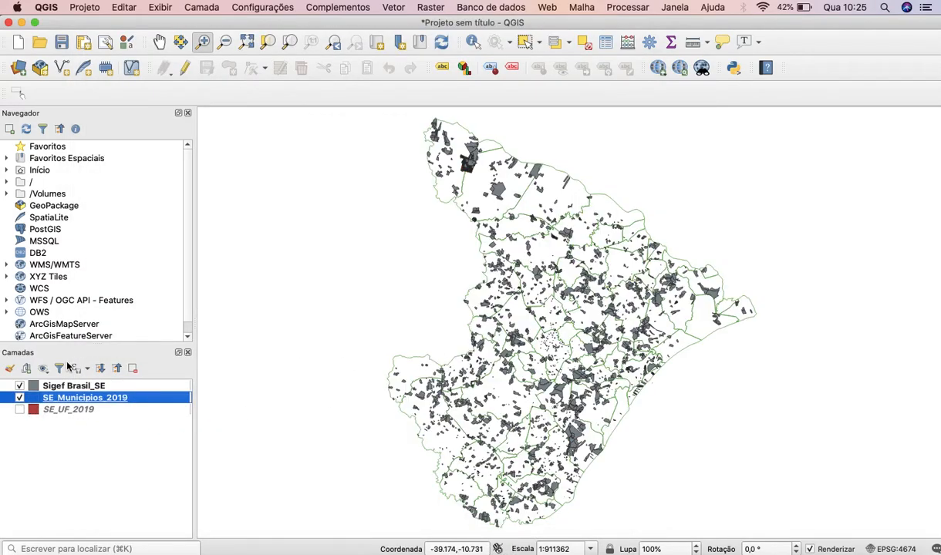
# Identify the SE_Municipios_2019 municipality that contains the large parcel cluster near the southern coast.
pyautogui.moveTo(547, 393); pyautogui.dragTo(634, 462)
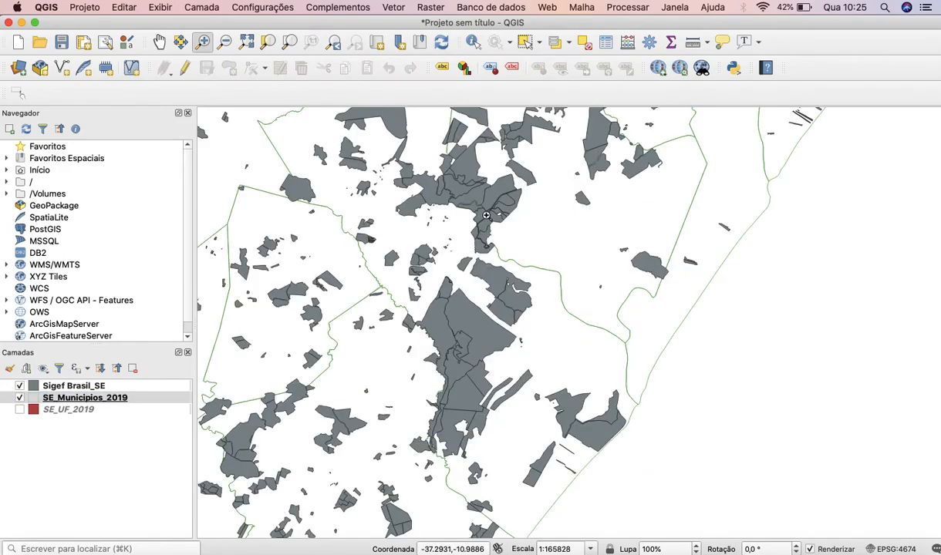
pyautogui.click(473, 40)
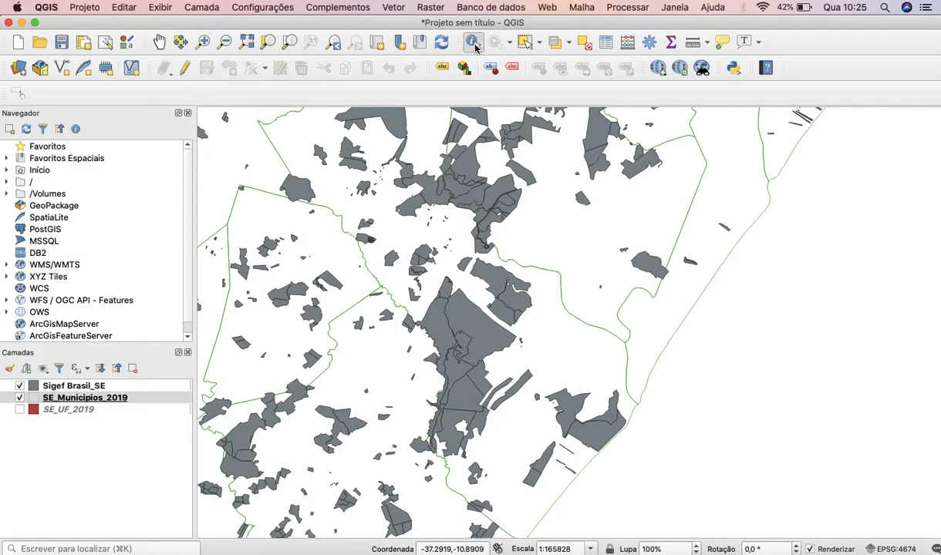
pyautogui.click(482, 330)
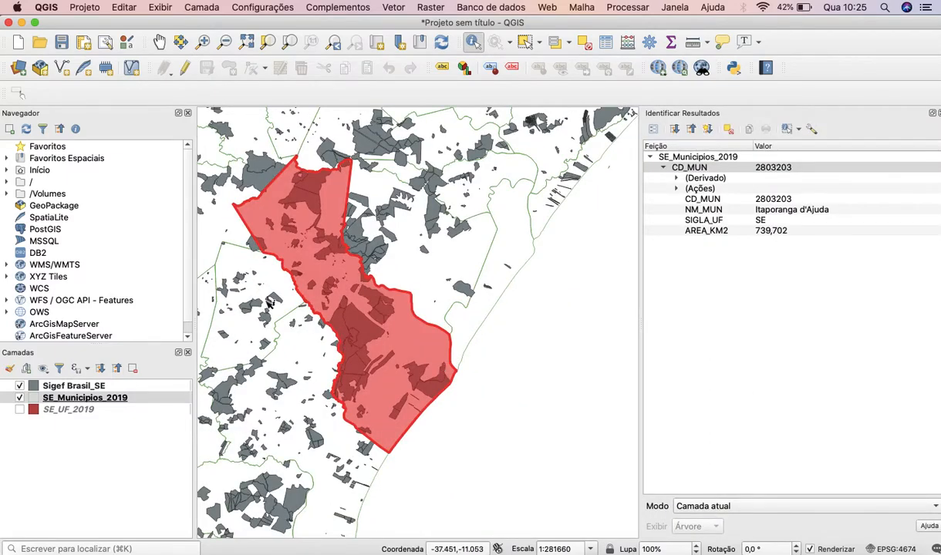
# Identify two isolated Sigef Brasil_SE parcels near the coast to examine their attributes, and close the results.
pyautogui.click(85, 388)
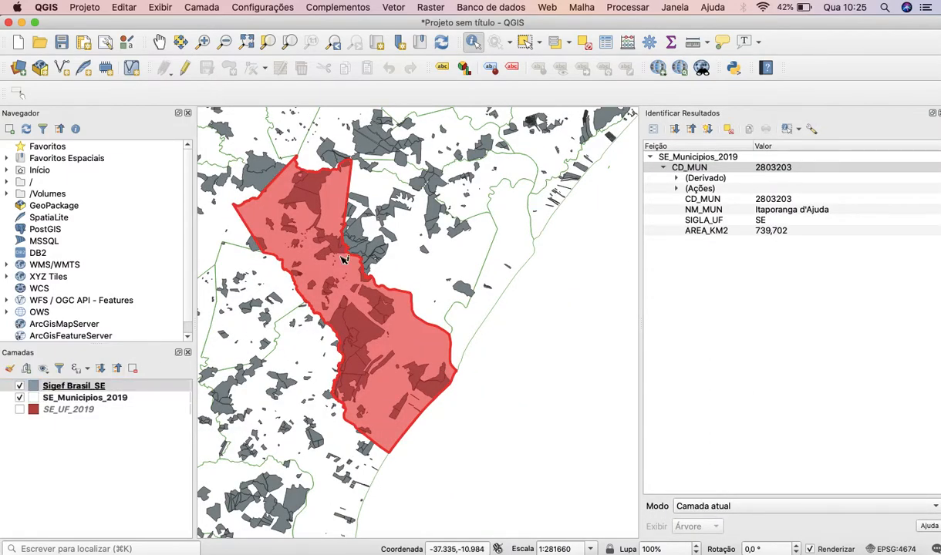
pyautogui.click(581, 423)
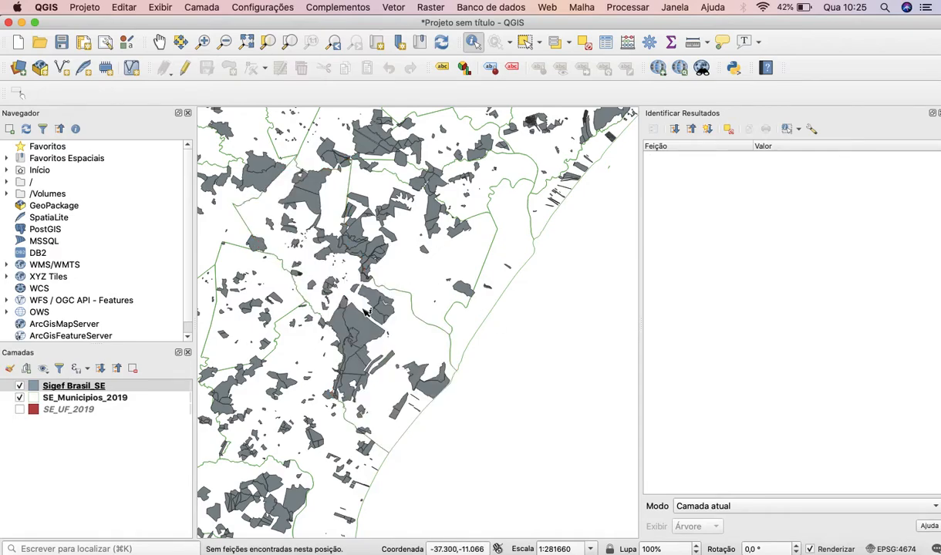
pyautogui.click(456, 236)
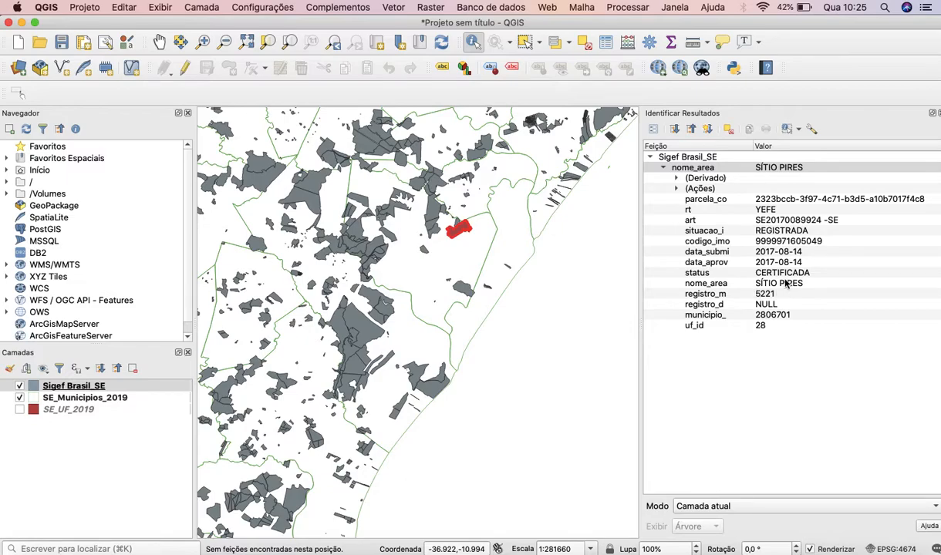
pyautogui.click(463, 290)
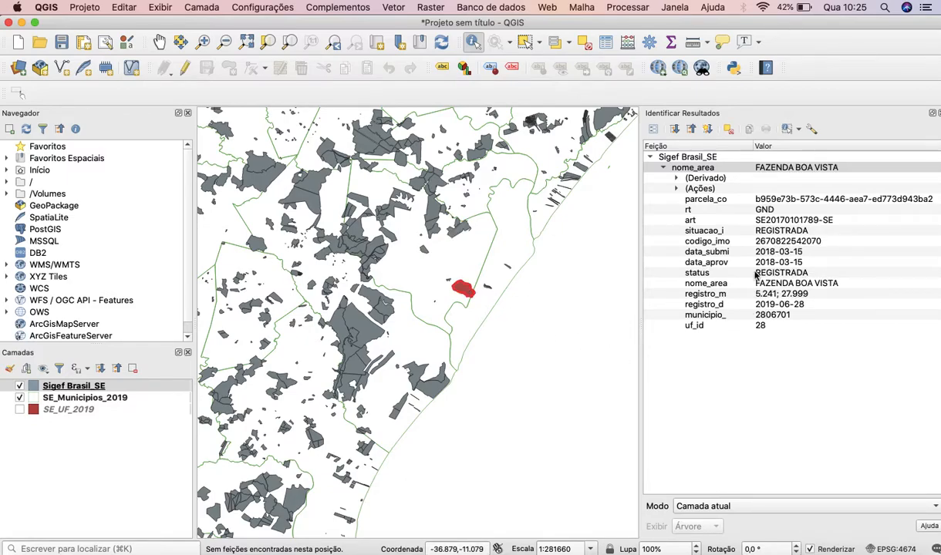
pyautogui.scroll(-2, 363, 316)
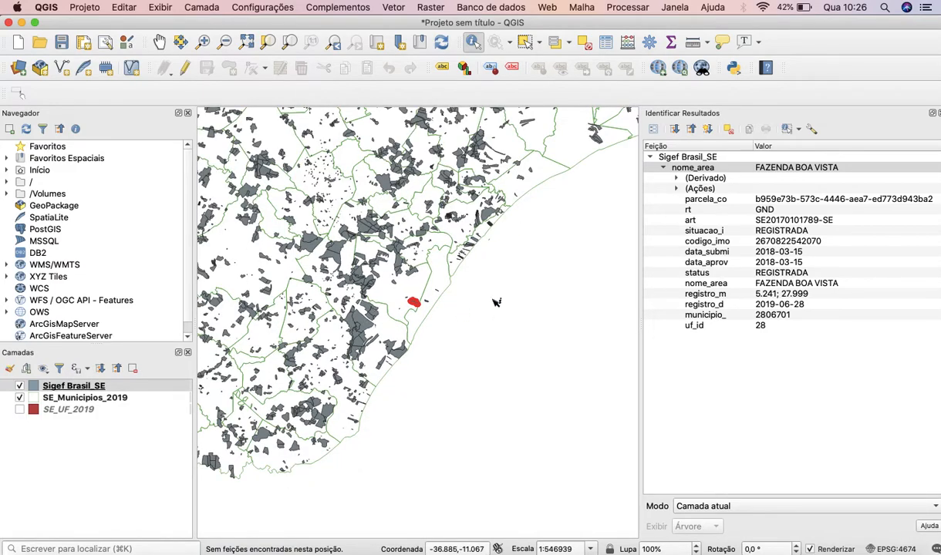
pyautogui.scroll(-2, 475, 285)
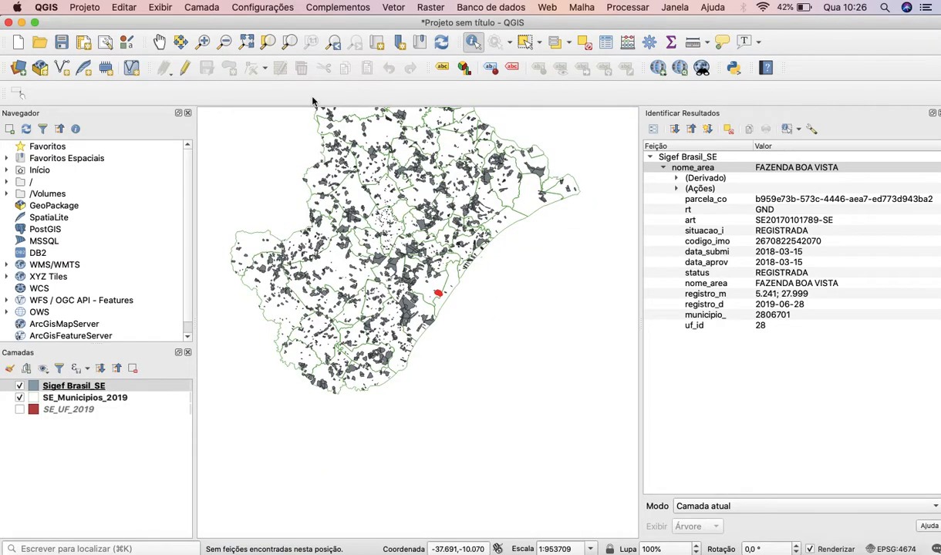
pyautogui.click(159, 41)
pyautogui.moveTo(381, 156); pyautogui.dragTo(424, 278)
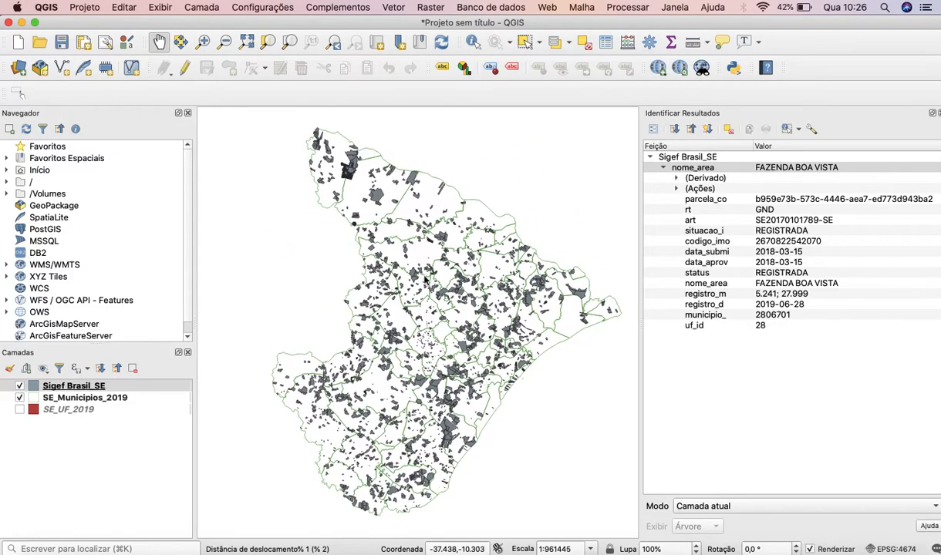
pyautogui.click(938, 114)
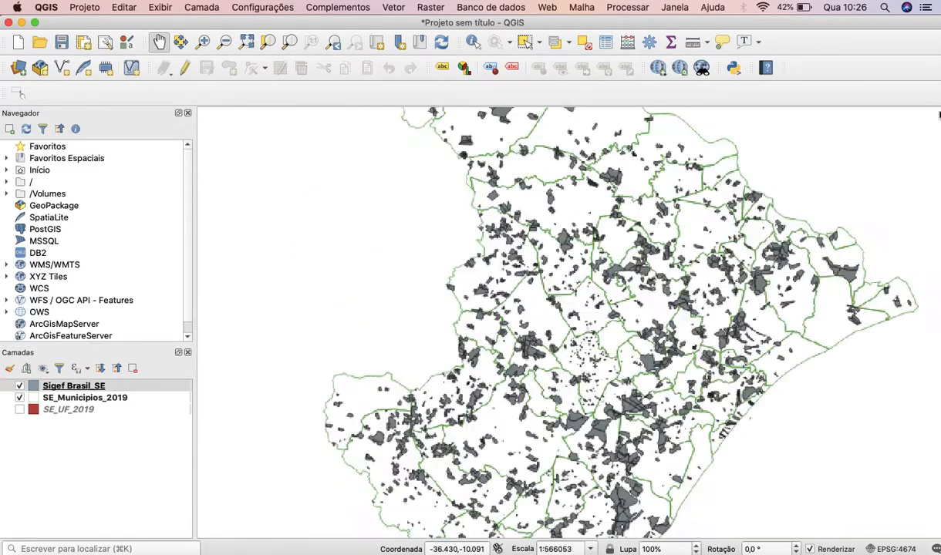
pyautogui.scroll(-2, 514, 203)
pyautogui.scroll(-1, 513, 203)
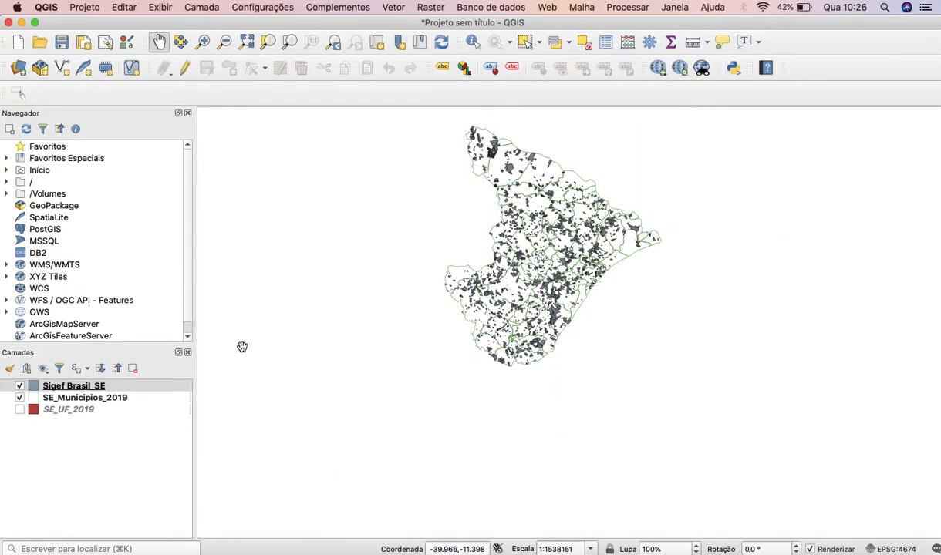
# Switch to Chrome and export INCRA's Sigef Brasil layer for Pernambuco (PE), downloading Sigef Brasil_PE.zip.
pyautogui.hotkey('ctrl', 'Up')
pyautogui.click(555, 48)
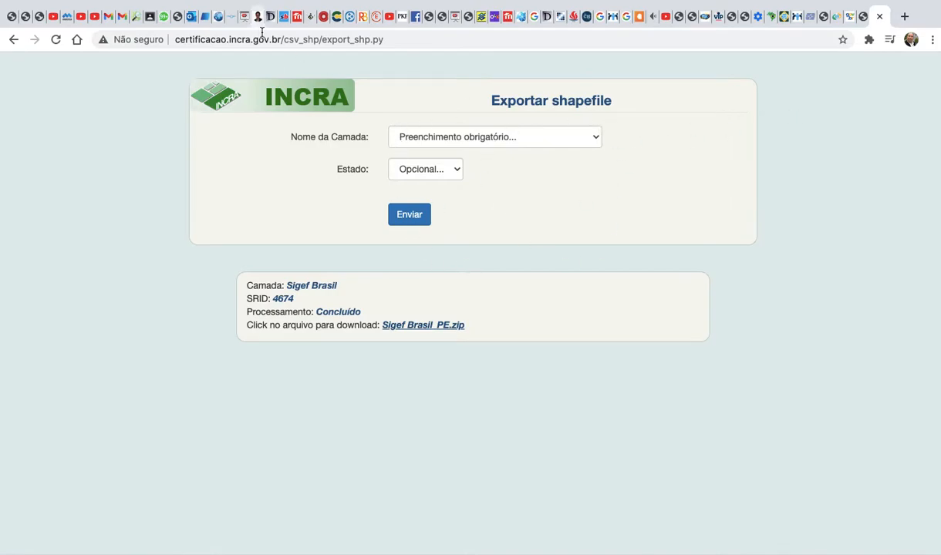
# Switch to Finder and extract Sigef Brasil_PE.zip in the Downloads folder.
pyautogui.hotkey('ctrl', 'Up')
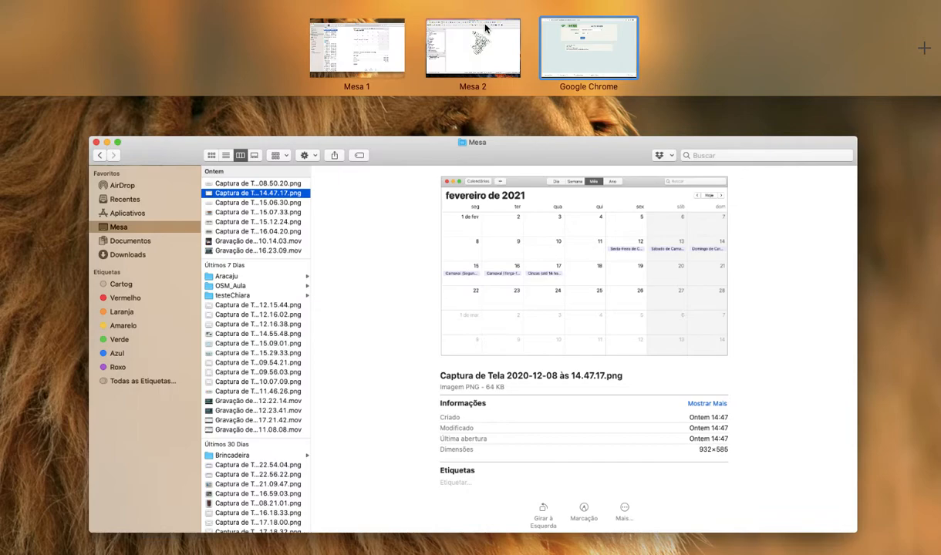
pyautogui.click(441, 37)
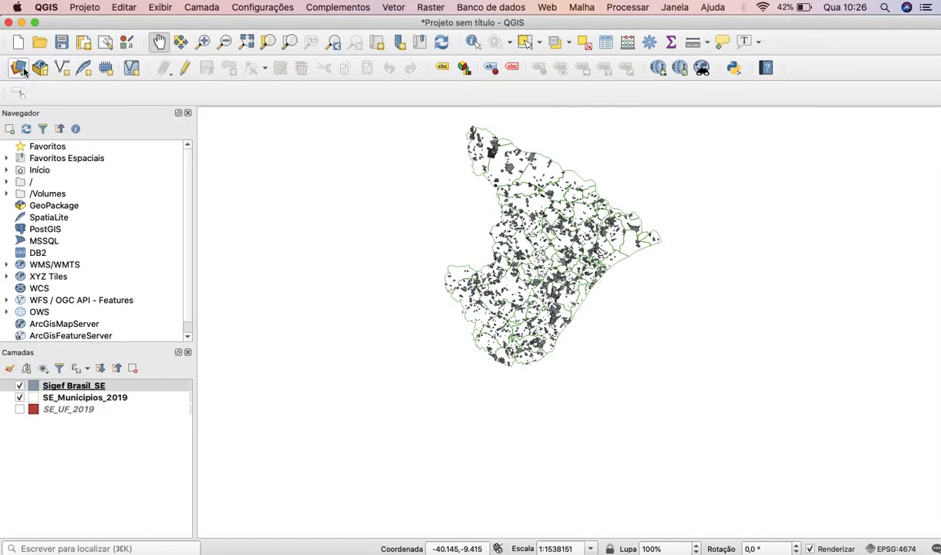
pyautogui.click(21, 540)
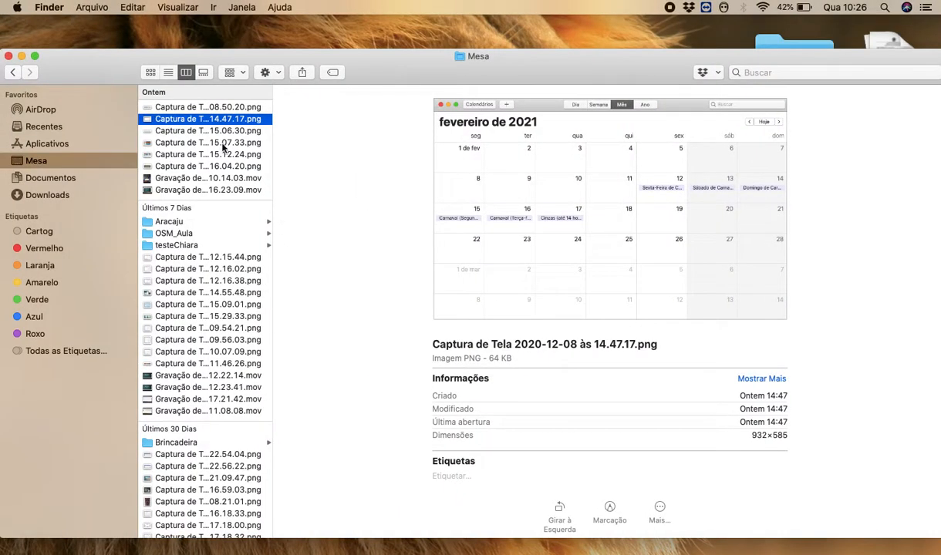
pyautogui.click(46, 195)
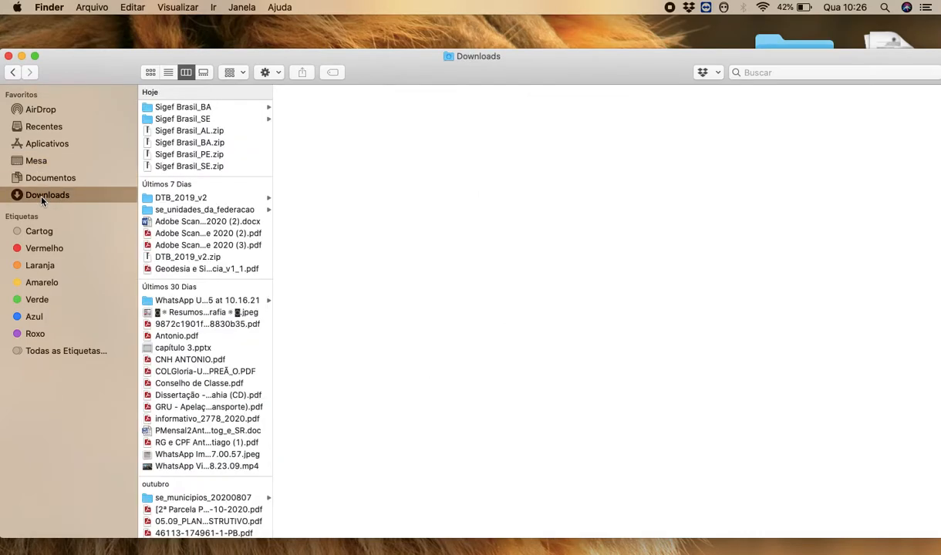
pyautogui.click(208, 157)
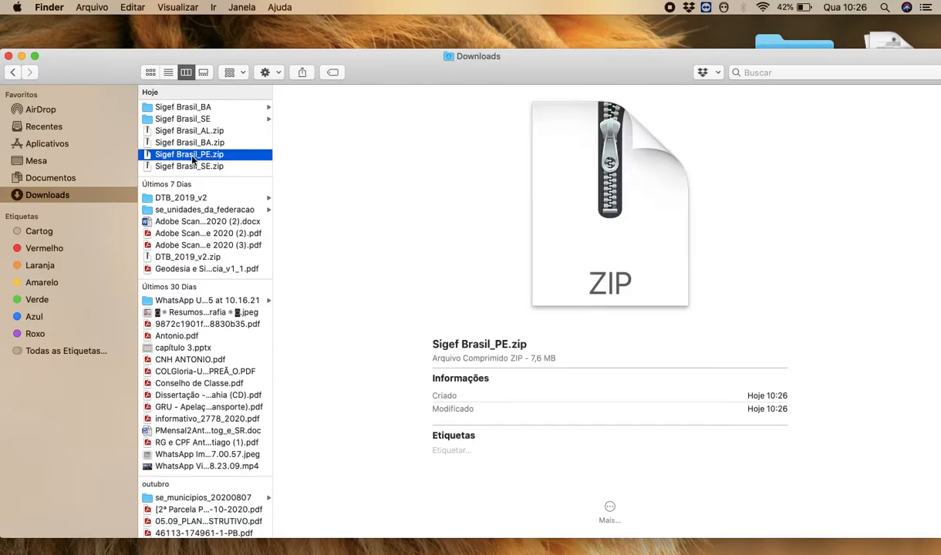
pyautogui.doubleClick(193, 157)
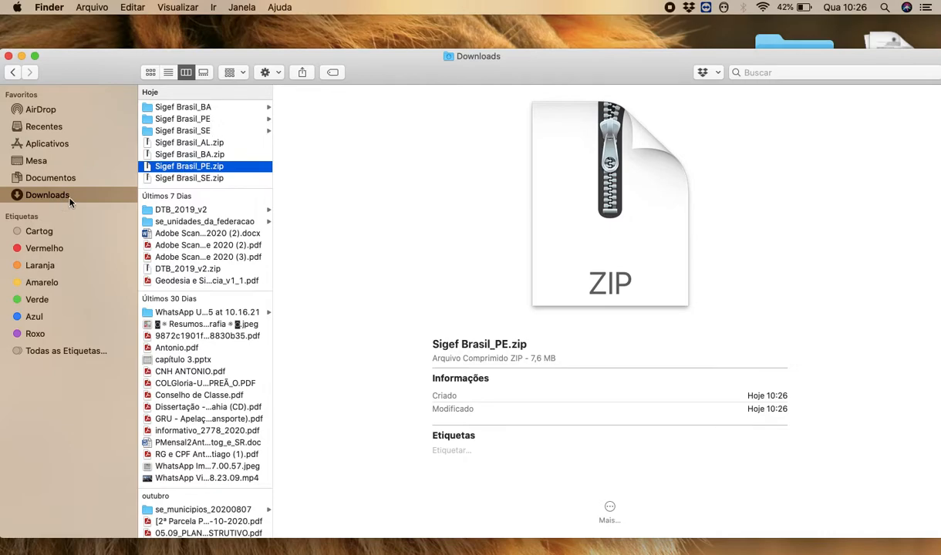
pyautogui.hotkey('ctrl', 'Up')
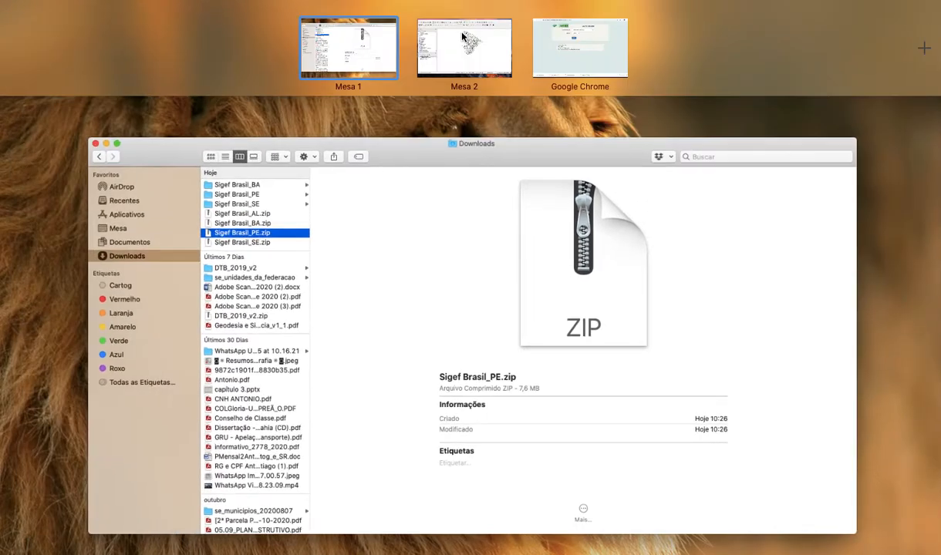
# Switch to QGIS and add Sigef Brasil_PE.shp from the Downloads folder Sigef Brasil_PE as a vector layer.
pyautogui.click(463, 36)
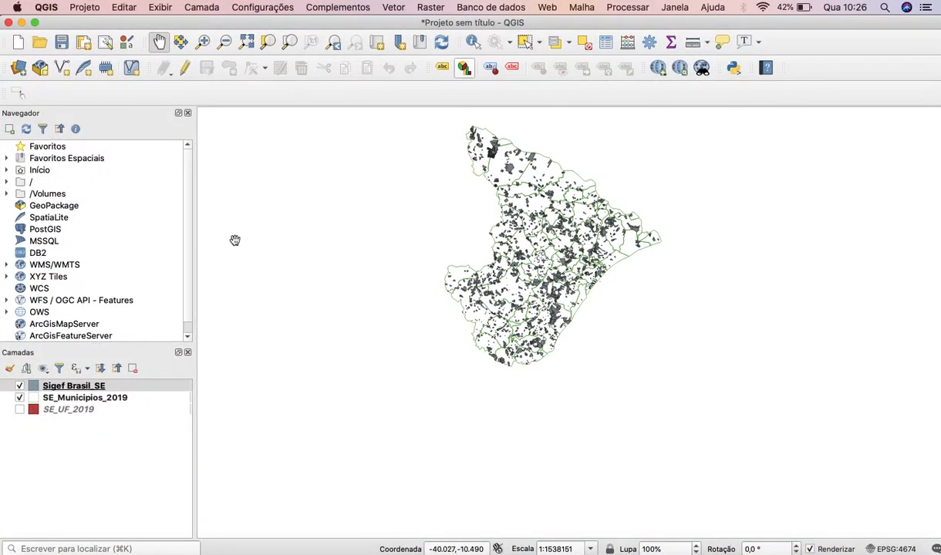
pyautogui.click(19, 71)
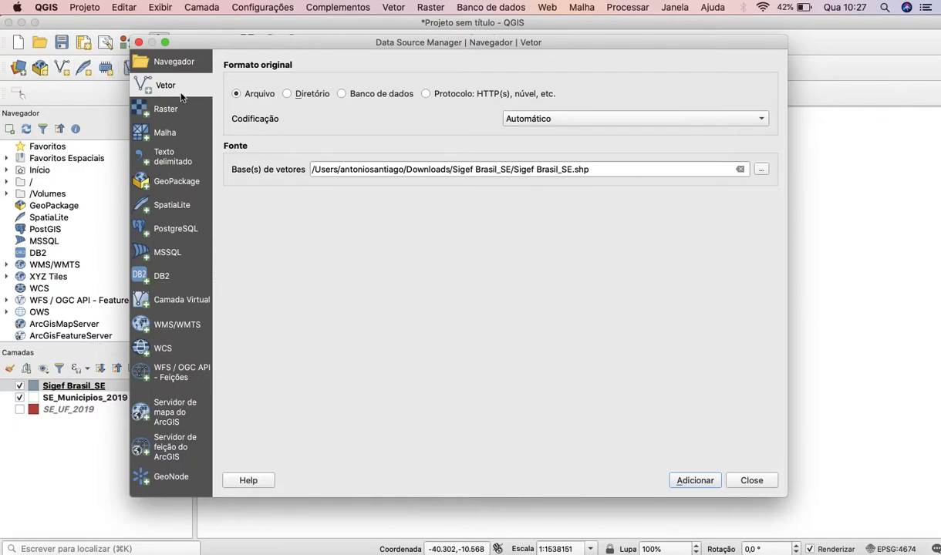
pyautogui.click(764, 169)
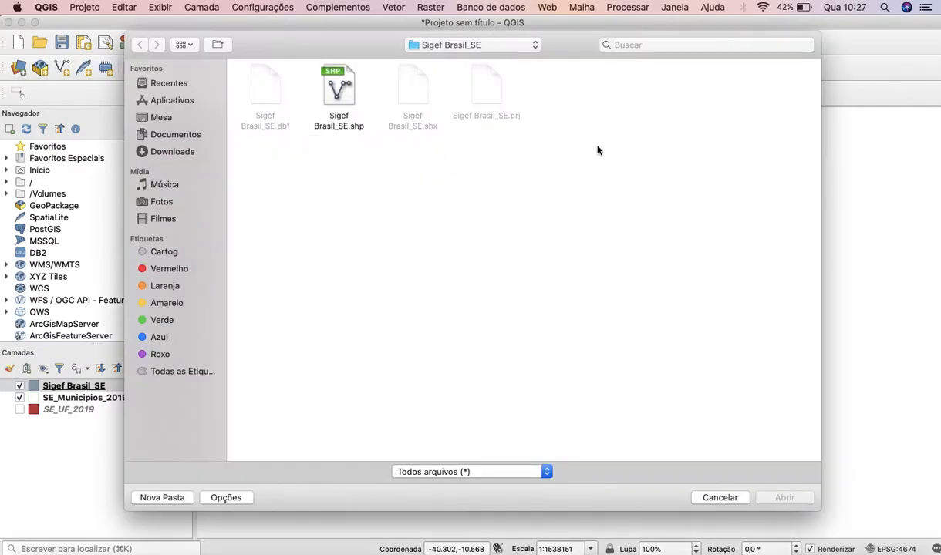
pyautogui.click(501, 46)
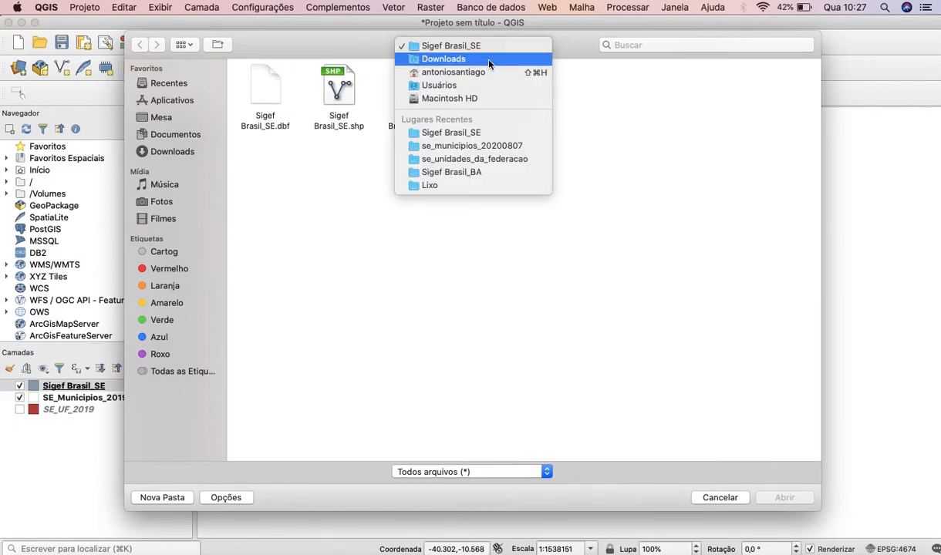
pyautogui.click(462, 60)
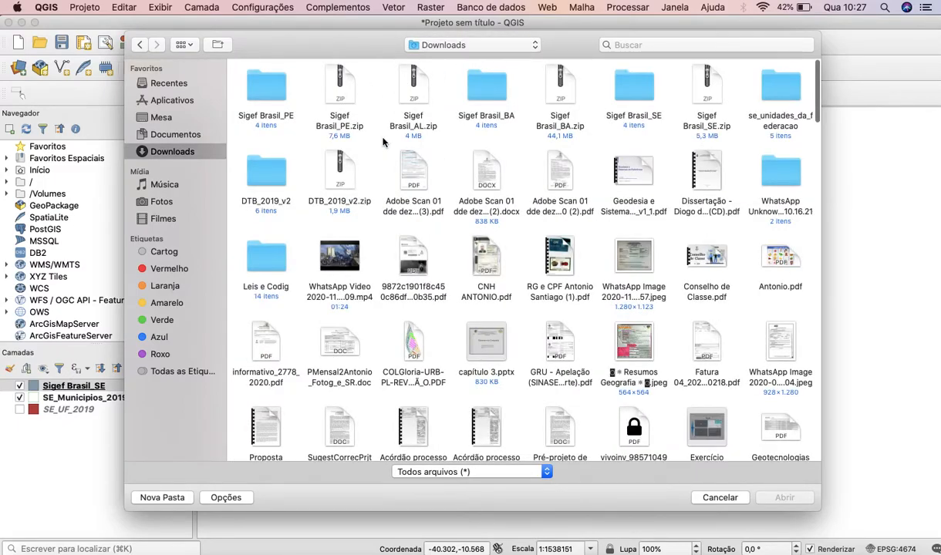
pyautogui.click(266, 89)
pyautogui.doubleClick(266, 88)
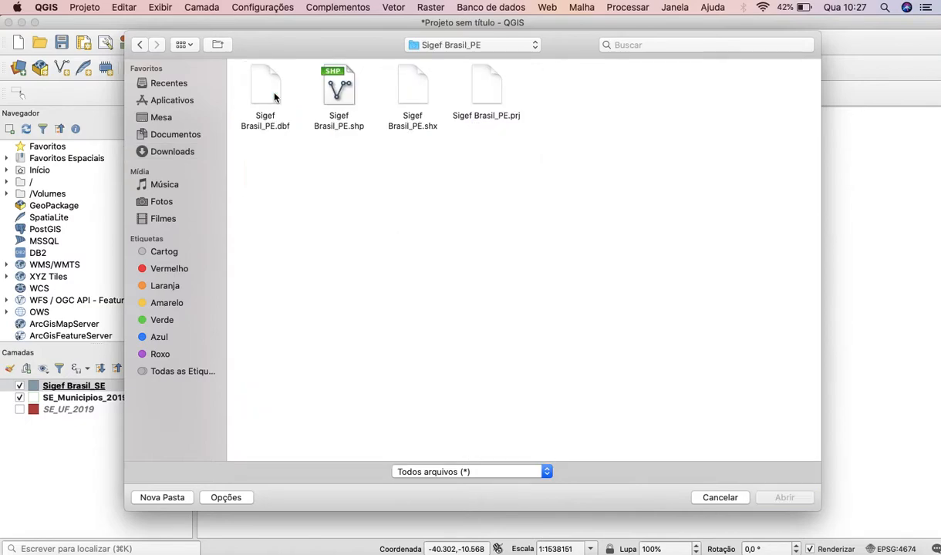
pyautogui.click(334, 98)
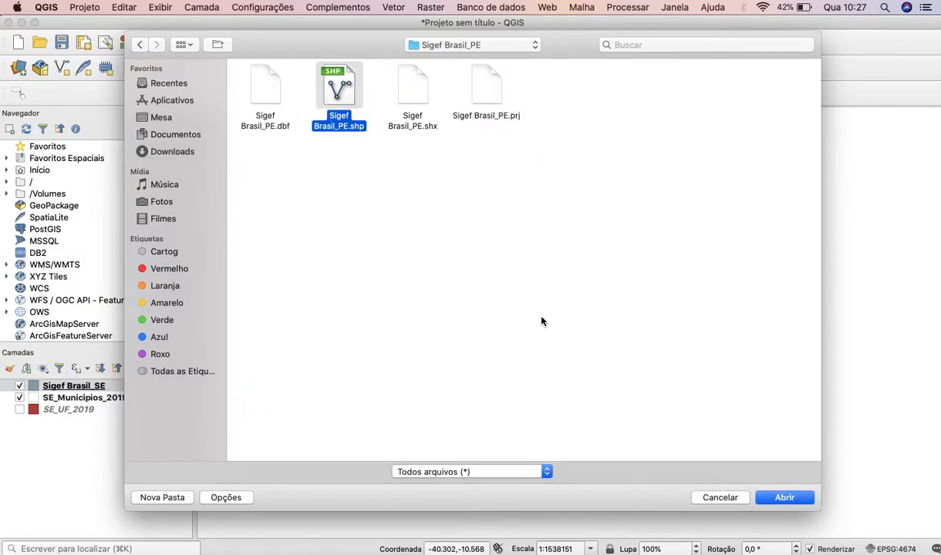
pyautogui.click(766, 498)
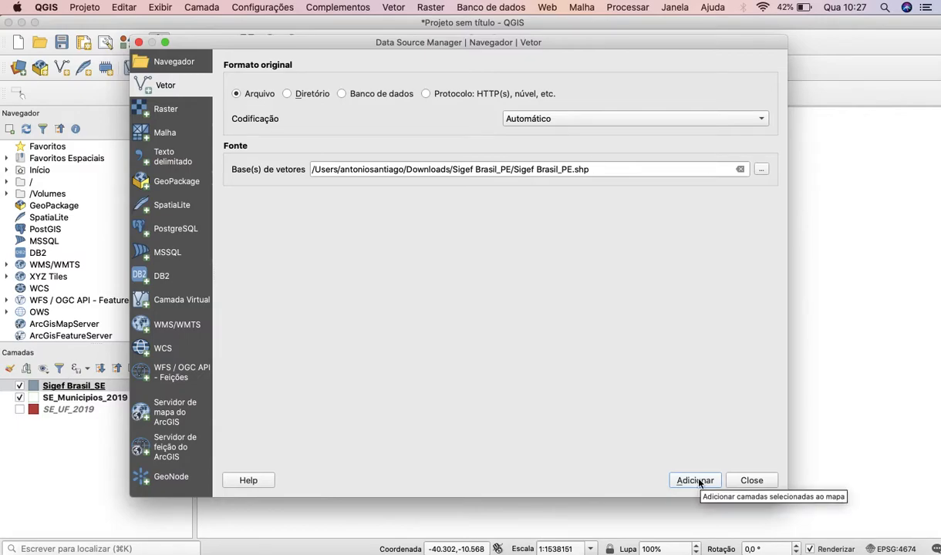
pyautogui.click(697, 480)
pyautogui.click(737, 480)
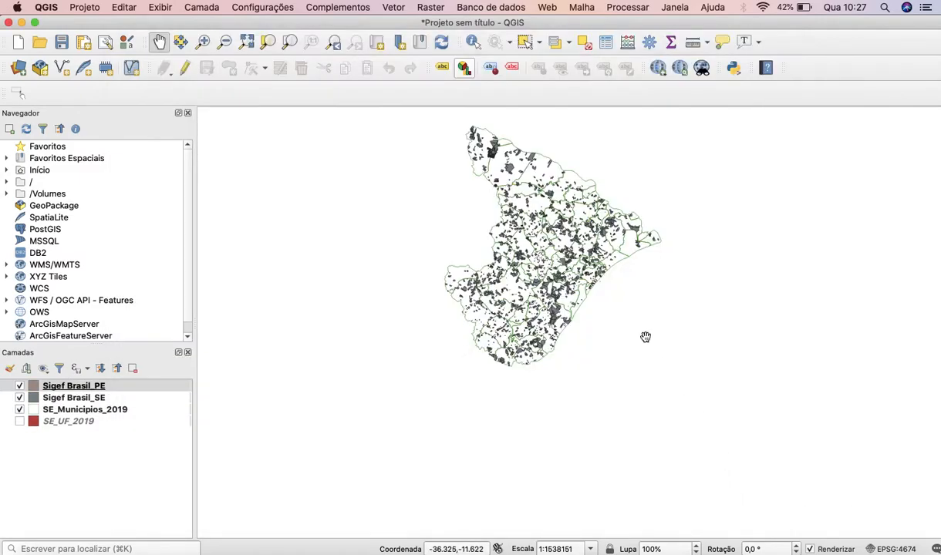
# Add Sigef Brasil_BA.shp from the Downloads folder Sigef Brasil_BA as a vector layer.
pyautogui.scroll(-2, 619, 305)
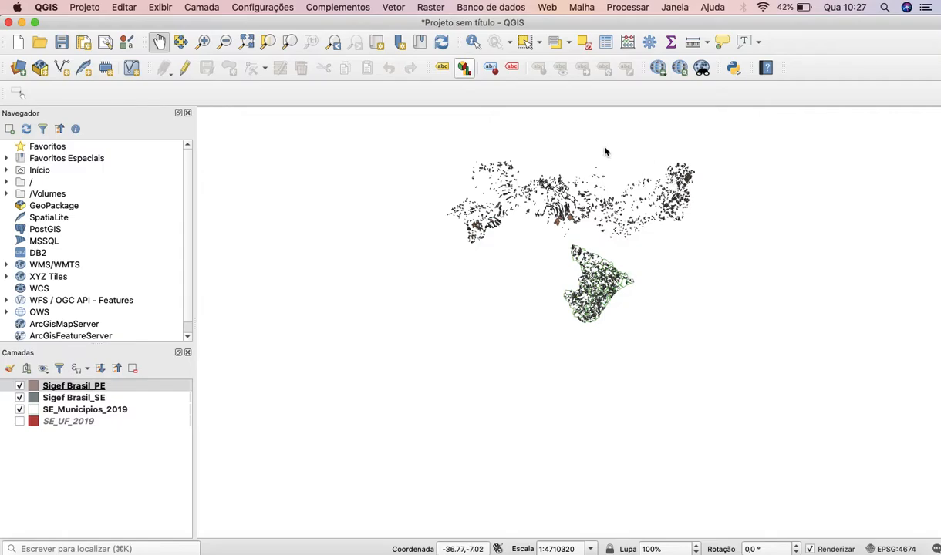
pyautogui.scroll(2, 554, 219)
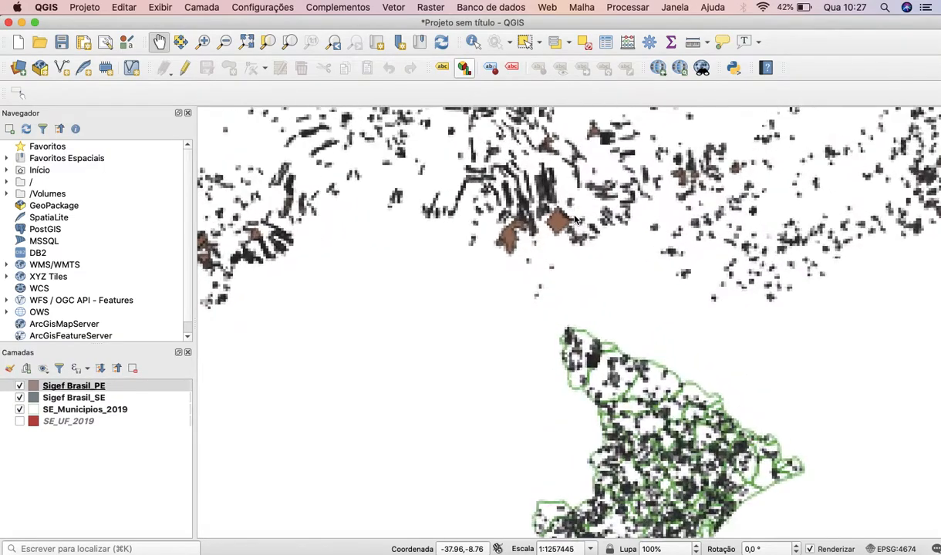
pyautogui.moveTo(605, 183); pyautogui.dragTo(442, 261)
pyautogui.moveTo(528, 320); pyautogui.dragTo(606, 168)
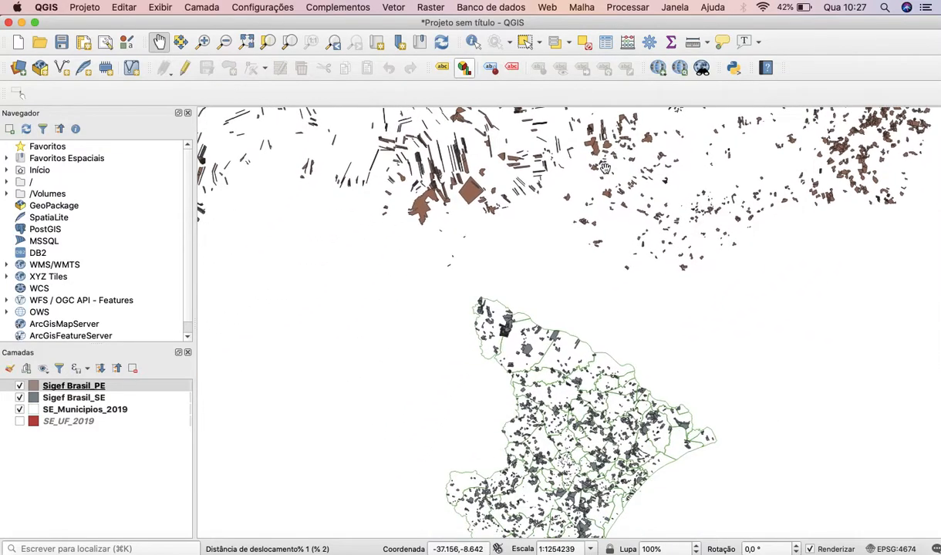
pyautogui.click(18, 68)
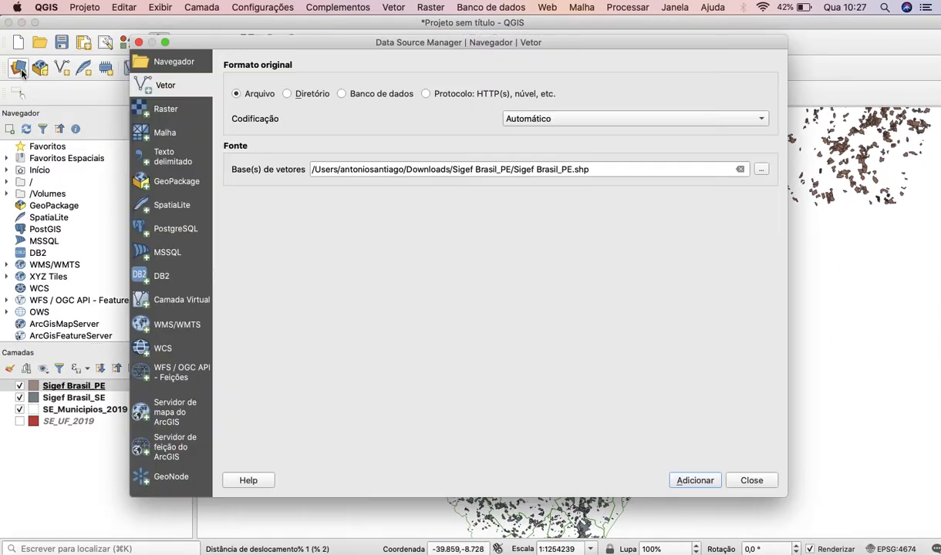
pyautogui.click(761, 170)
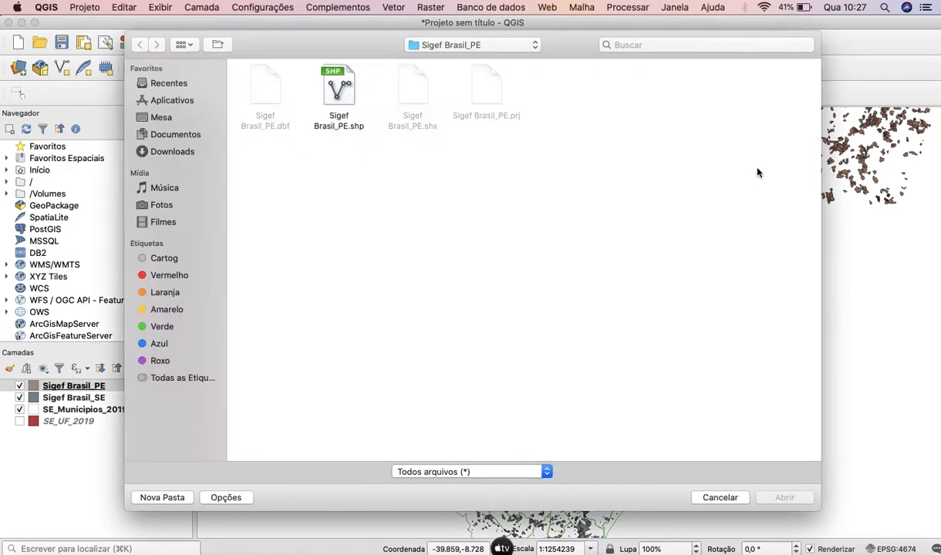
pyautogui.click(464, 48)
pyautogui.click(431, 58)
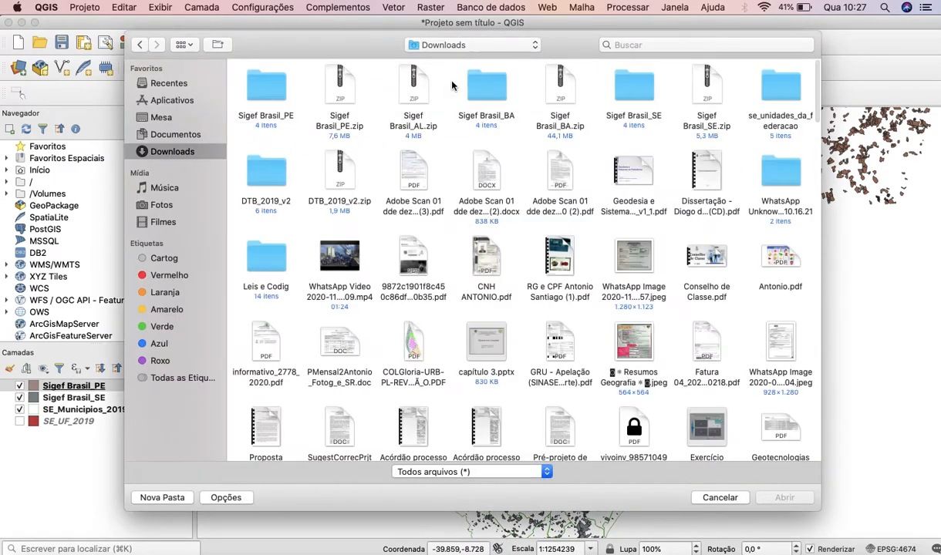
pyautogui.doubleClick(488, 88)
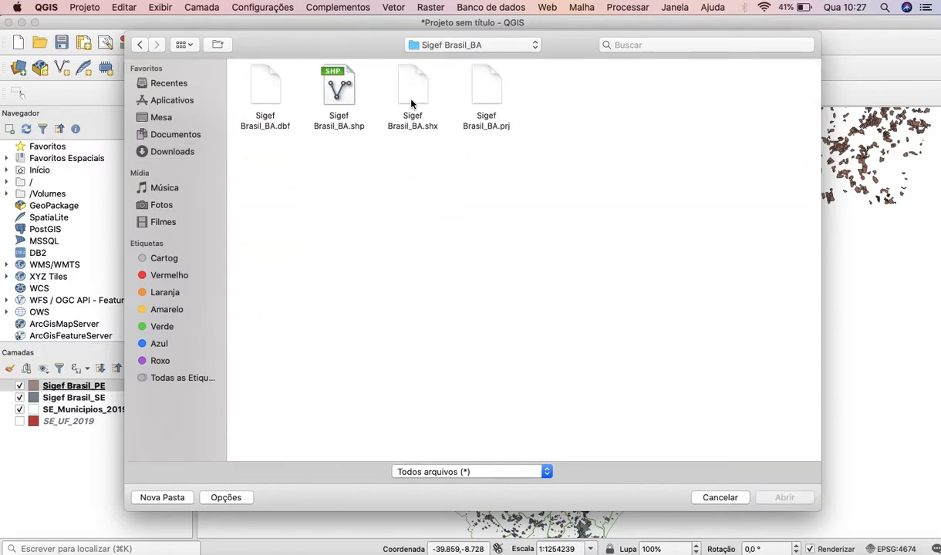
pyautogui.click(340, 91)
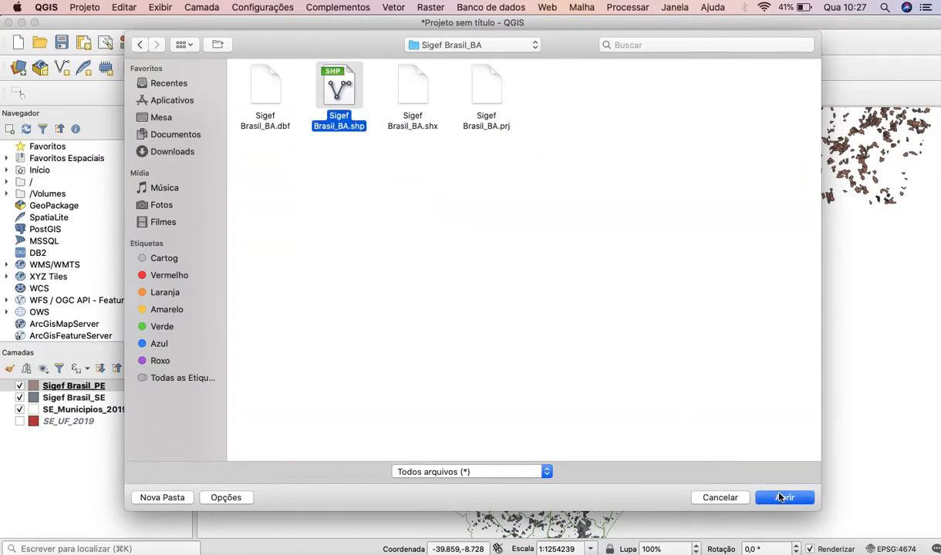
pyautogui.click(779, 497)
pyautogui.click(695, 480)
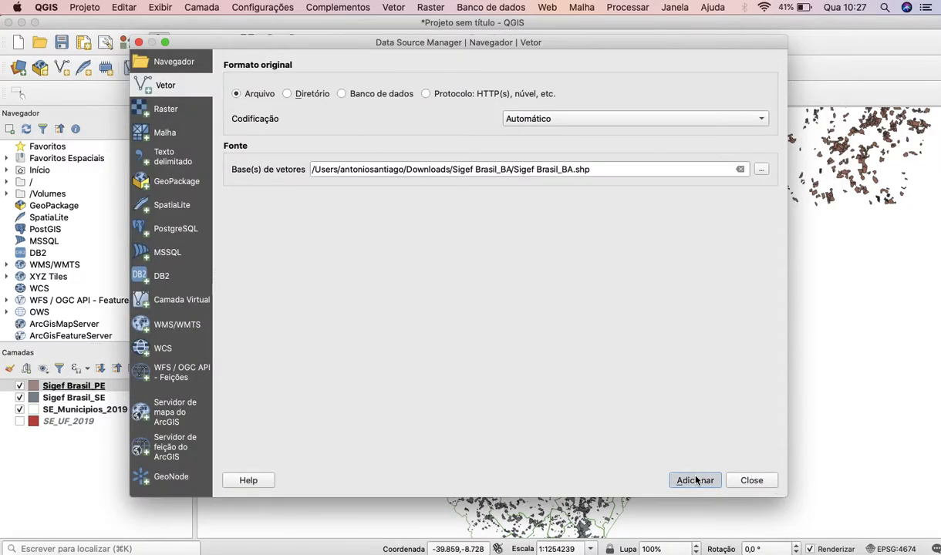
pyautogui.click(758, 482)
# Examine how the Sigef Brasil_BA and Sigef Brasil_SE parcels meet along Sergipe's western boundary with Bahia.
pyautogui.scroll(-4, 523, 402)
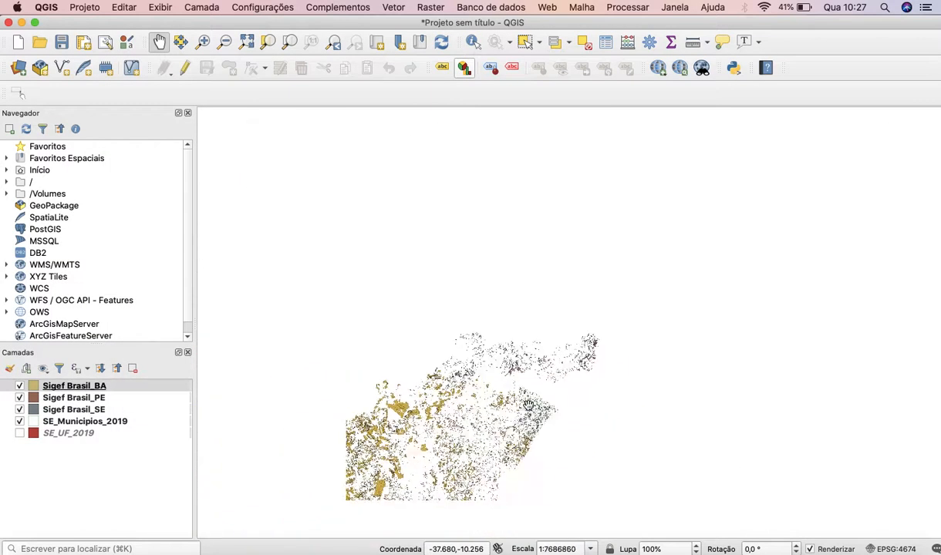
pyautogui.scroll(3, 398, 434)
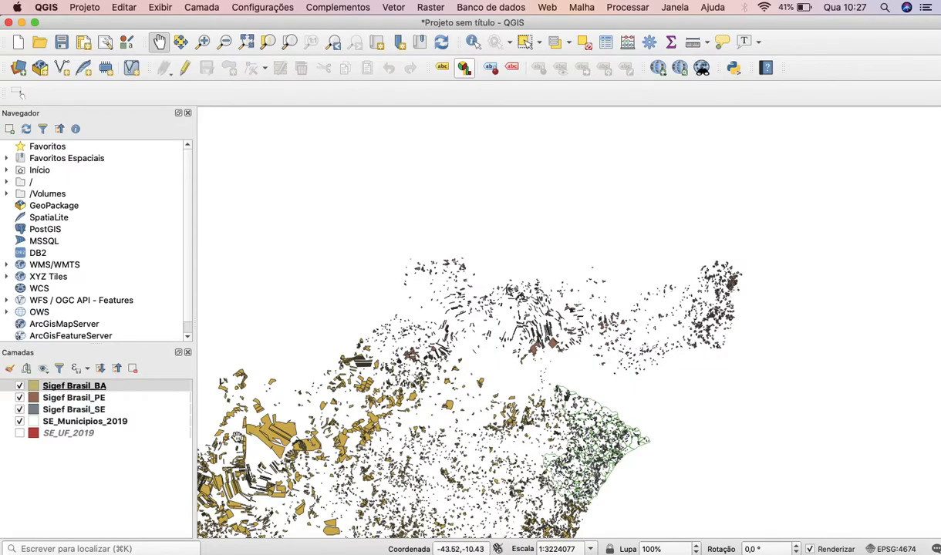
pyautogui.scroll(1, 561, 424)
pyautogui.scroll(6, 561, 424)
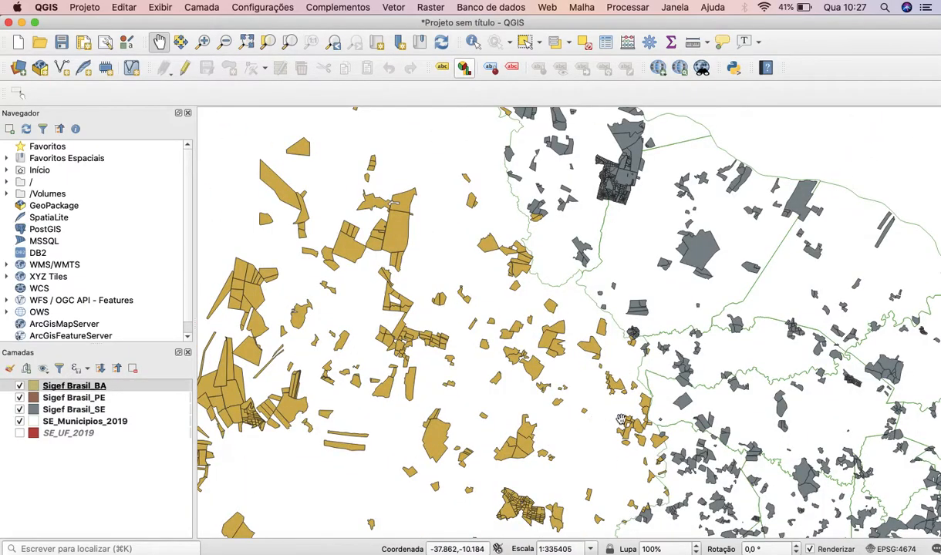
pyautogui.scroll(1, 679, 435)
pyautogui.scroll(1, 679, 434)
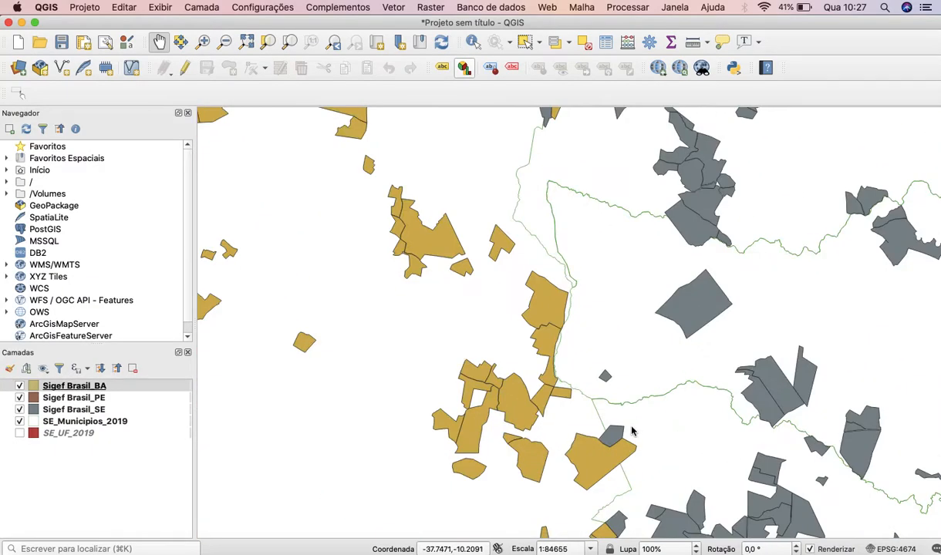
pyautogui.scroll(2, 630, 430)
pyautogui.moveTo(630, 427); pyautogui.dragTo(432, 246)
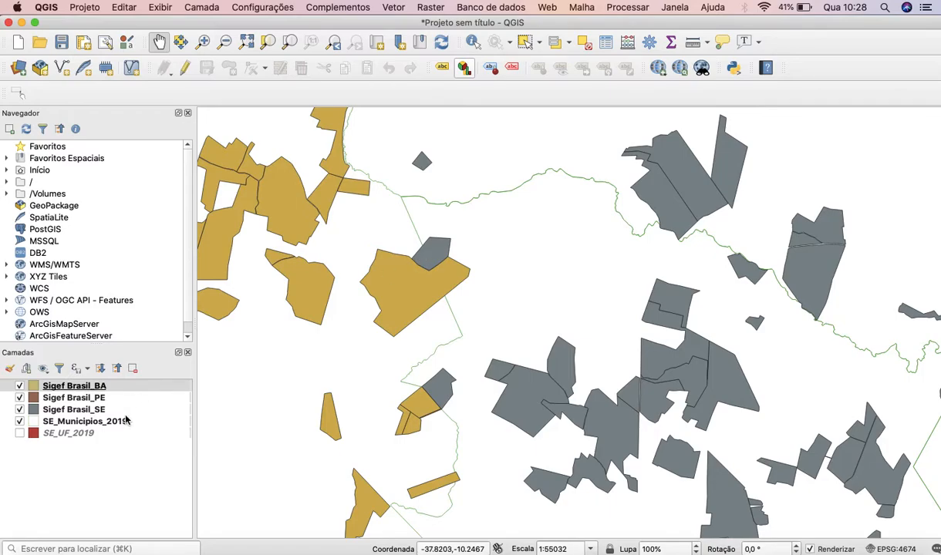
# Move SE_Municipios_2019 above the Sigef layers and set its simple fill's stroke colour to red.
pyautogui.click(84, 433)
pyautogui.moveTo(102, 426); pyautogui.dragTo(108, 384)
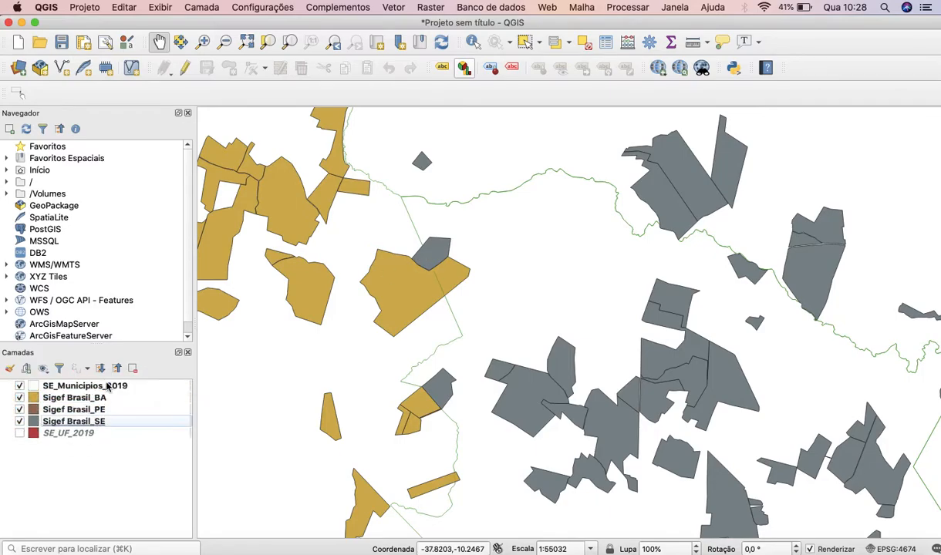
pyautogui.click(38, 390)
pyautogui.doubleClick(38, 389)
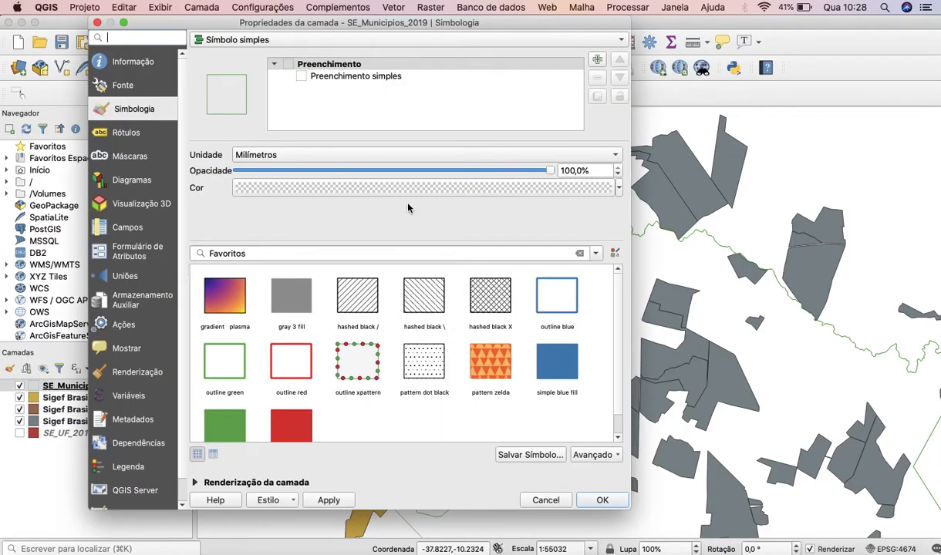
pyautogui.click(405, 77)
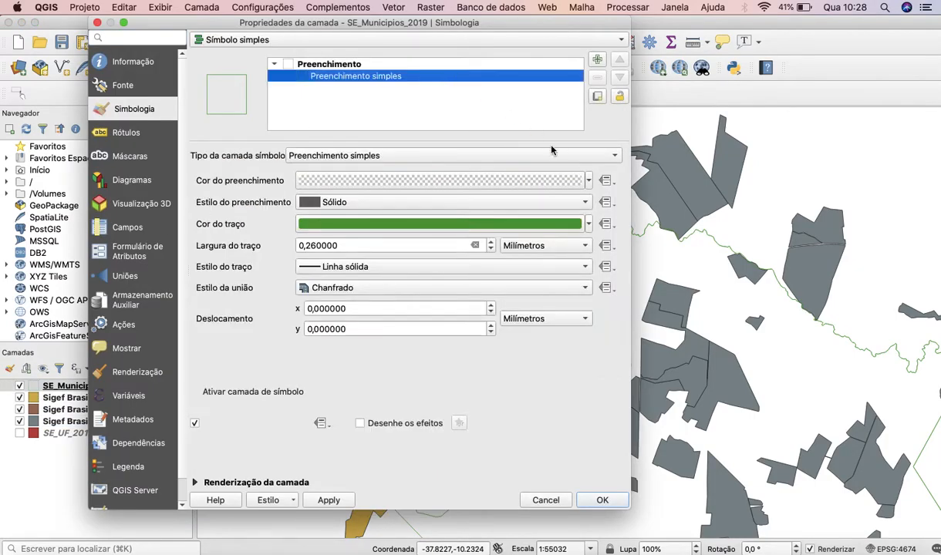
pyautogui.click(589, 223)
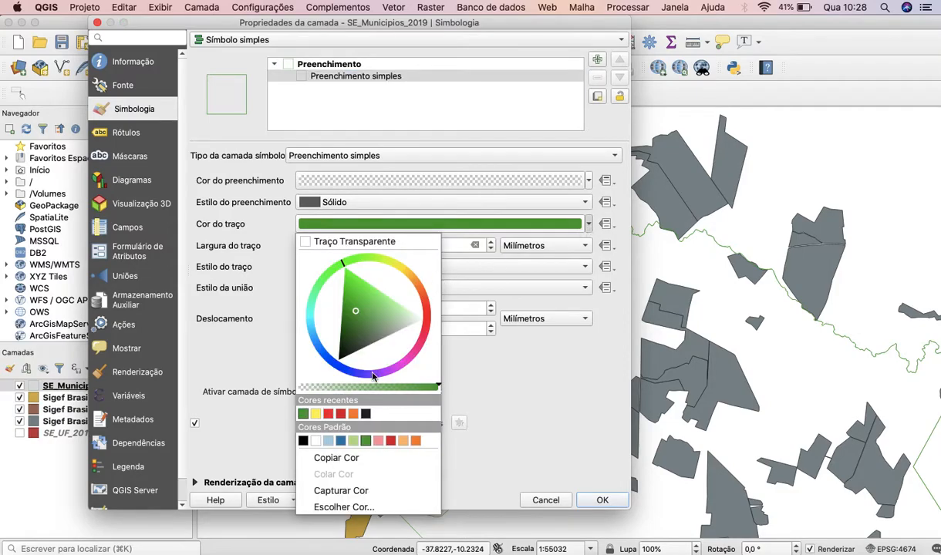
pyautogui.click(328, 413)
pyautogui.click(603, 500)
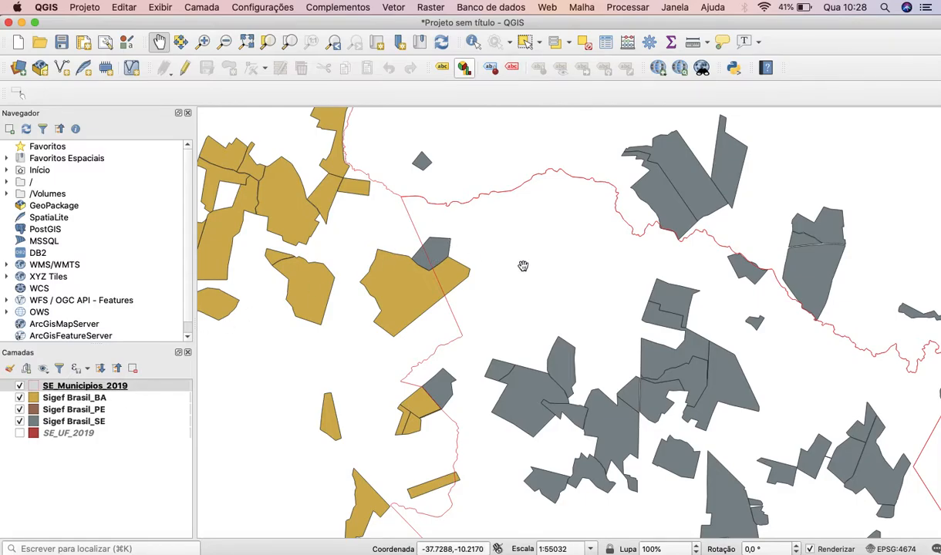
# Identify the SE_Municipios_2019 municipality beside the Bahia boundary, close the results, and query a point on the Bahia side.
pyautogui.scroll(-3, 485, 298)
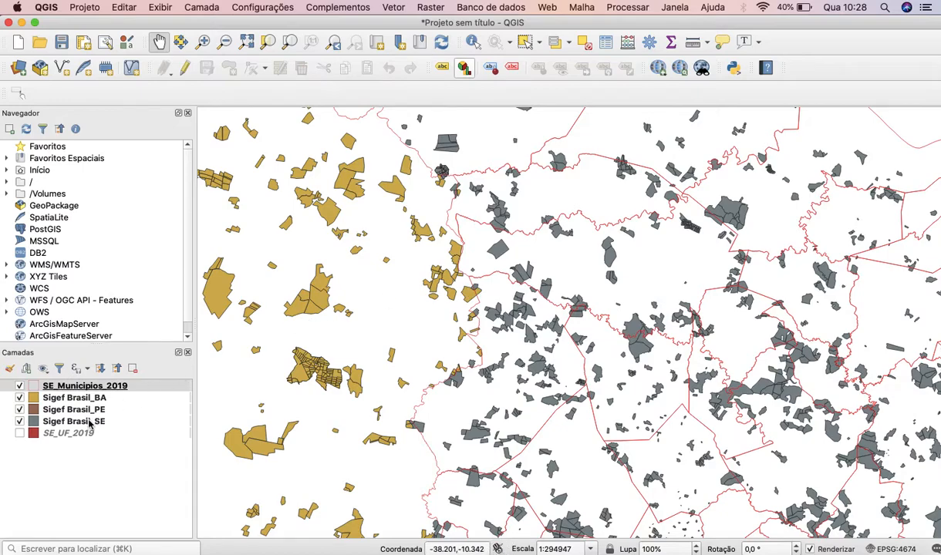
pyautogui.click(83, 386)
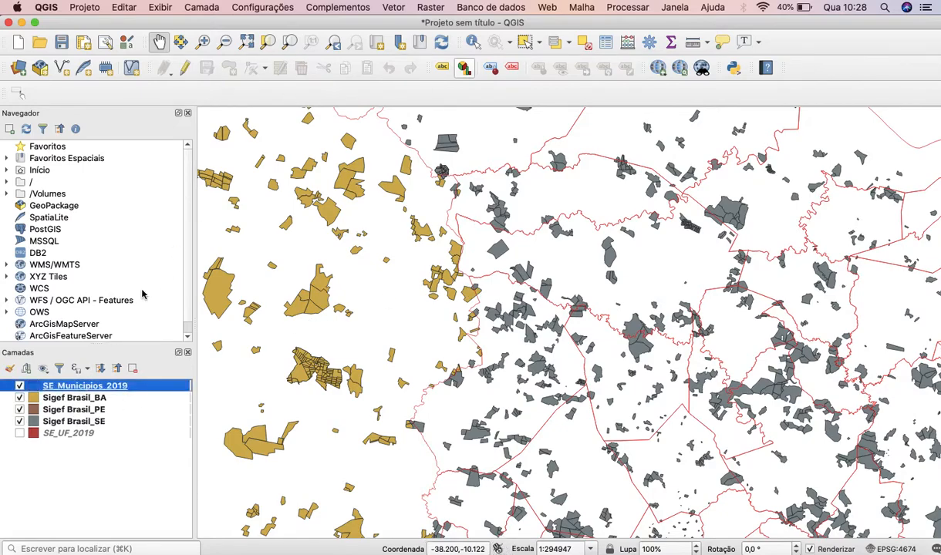
pyautogui.click(473, 41)
pyautogui.click(501, 288)
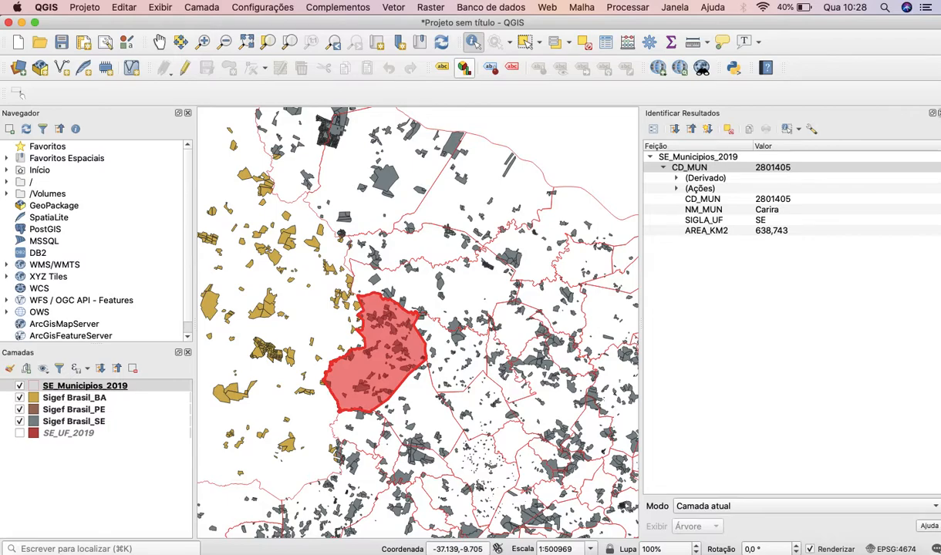
pyautogui.click(939, 114)
pyautogui.click(281, 355)
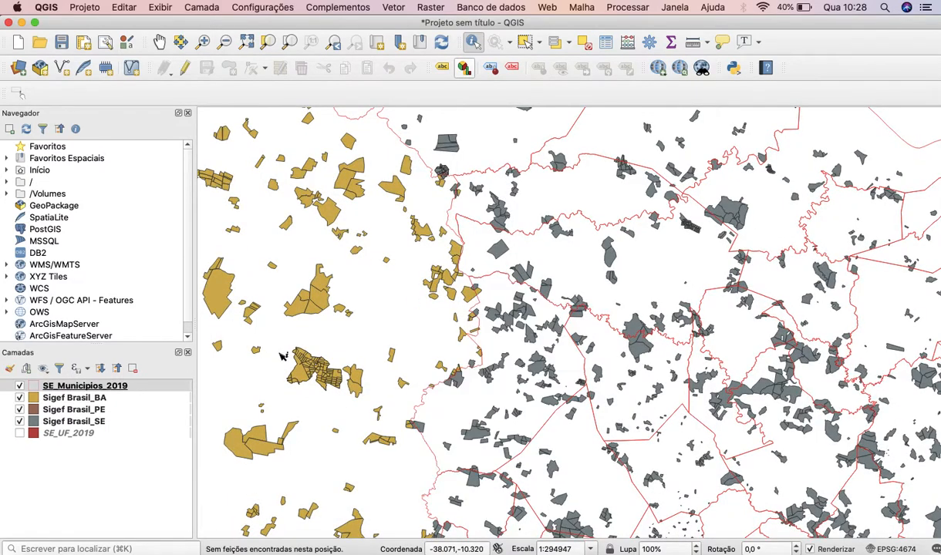
# Identify the Sigef Brasil_SE parcel straddling Sergipe's western boundary and the adjoining Sigef Brasil_BA parcel to compare their attributes.
pyautogui.click(94, 422)
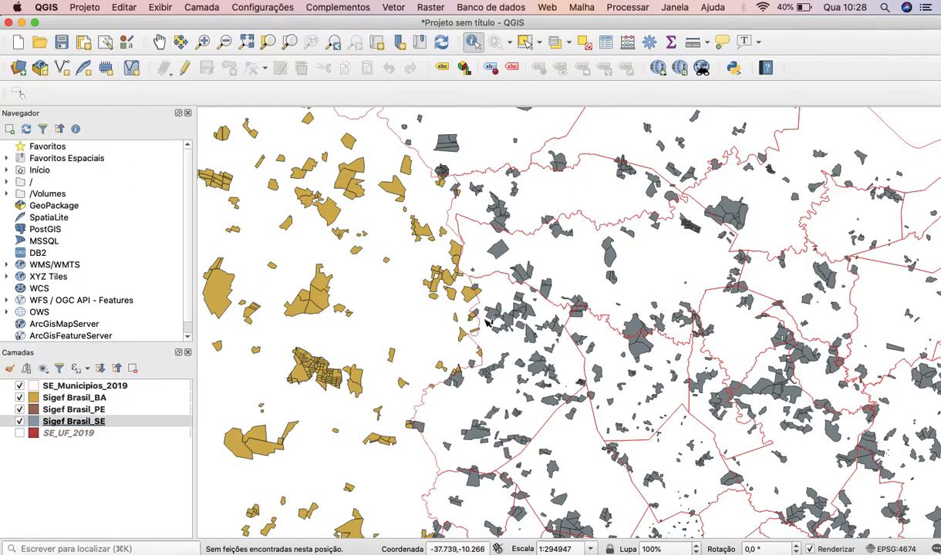
pyautogui.scroll(4, 480, 321)
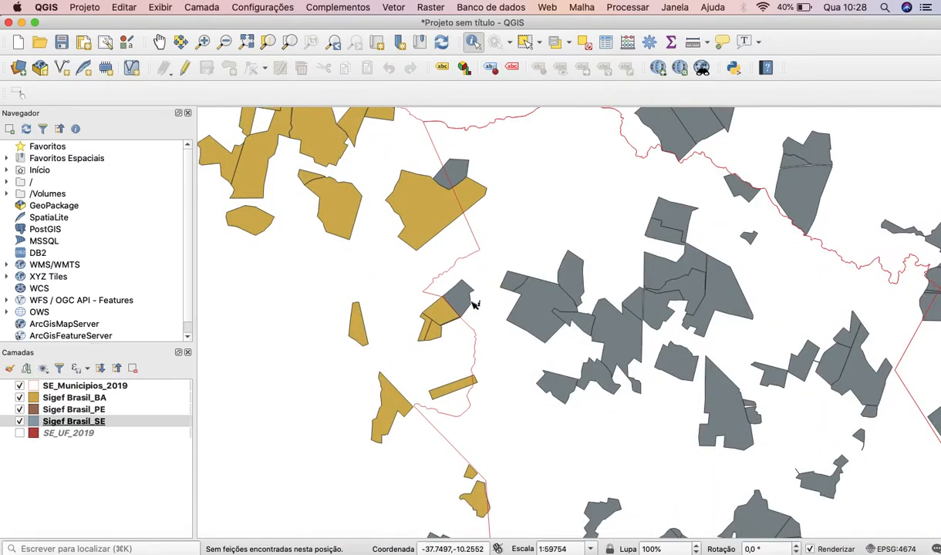
pyautogui.scroll(2, 475, 302)
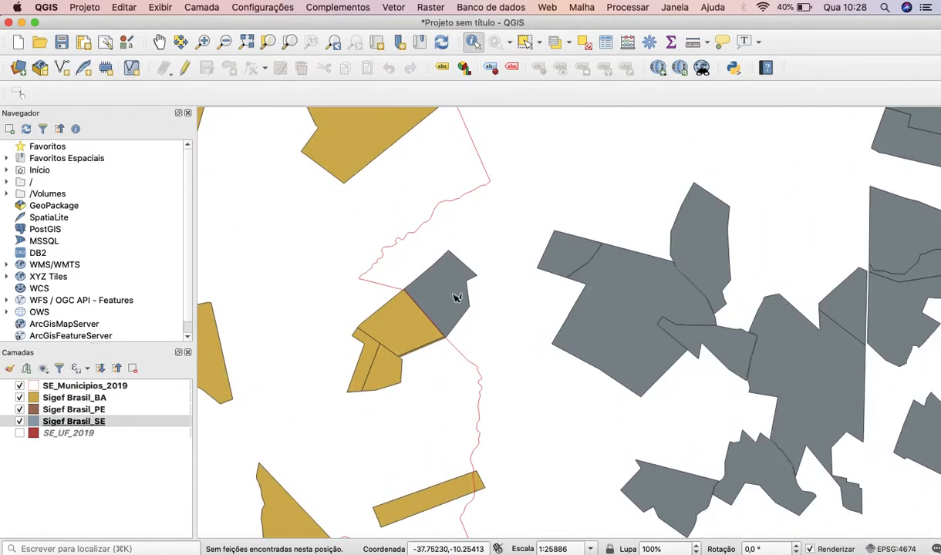
pyautogui.scroll(-3, 454, 296)
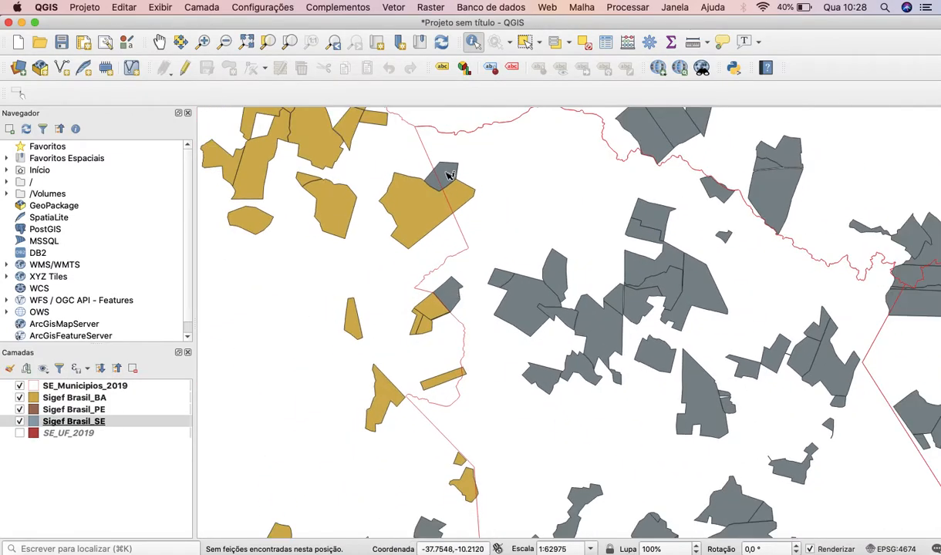
pyautogui.click(449, 174)
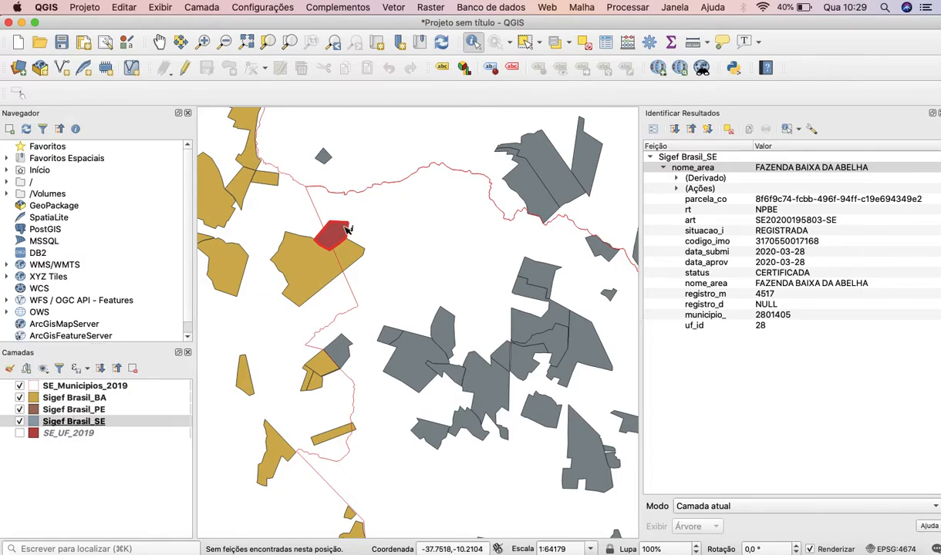
pyautogui.click(106, 398)
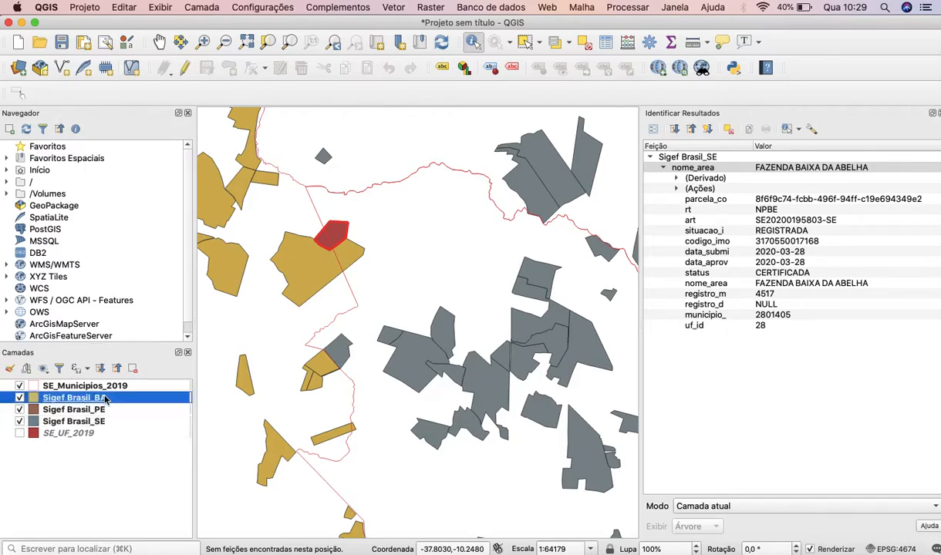
pyautogui.click(307, 275)
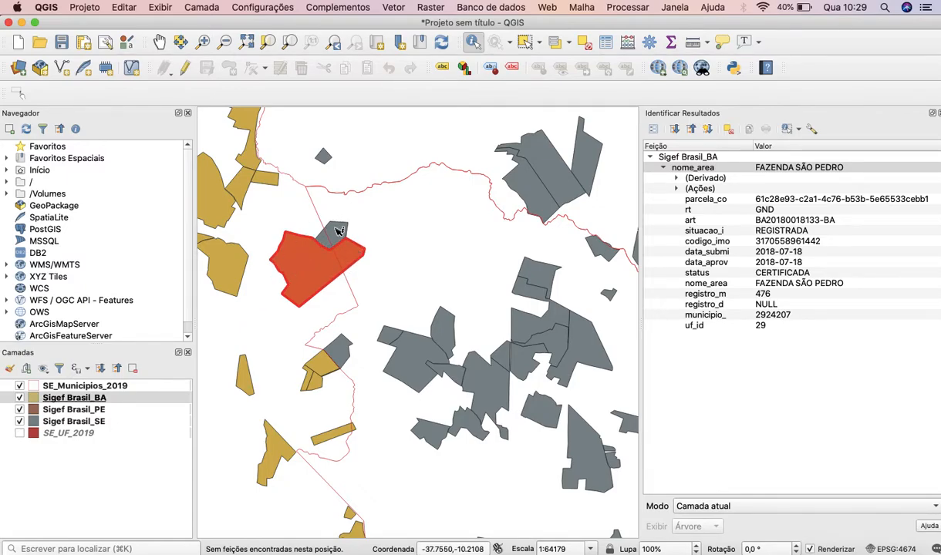
# Identify the boundary-straddling Sigef Brasil_SE parcel again, inspect where the municipal line cuts it, and query a point just outside it.
pyautogui.click(94, 421)
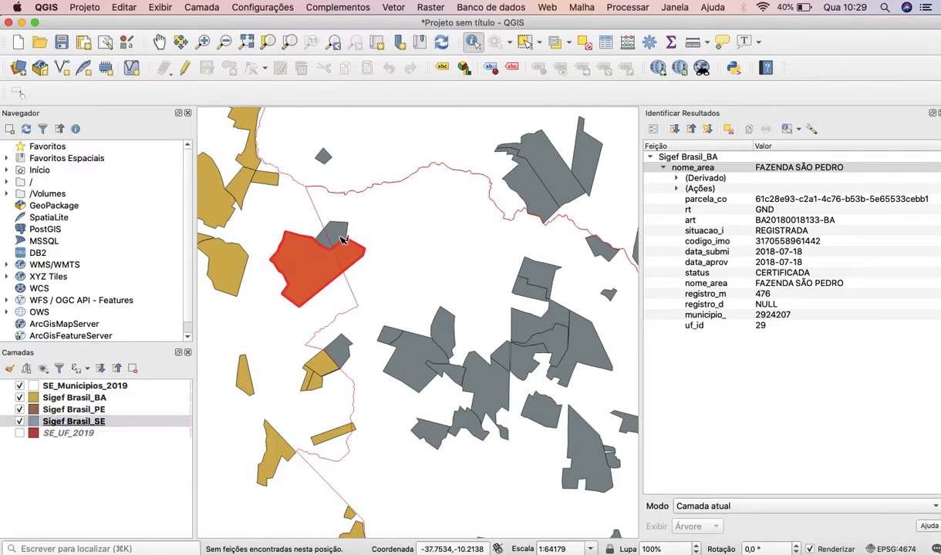
pyautogui.click(341, 235)
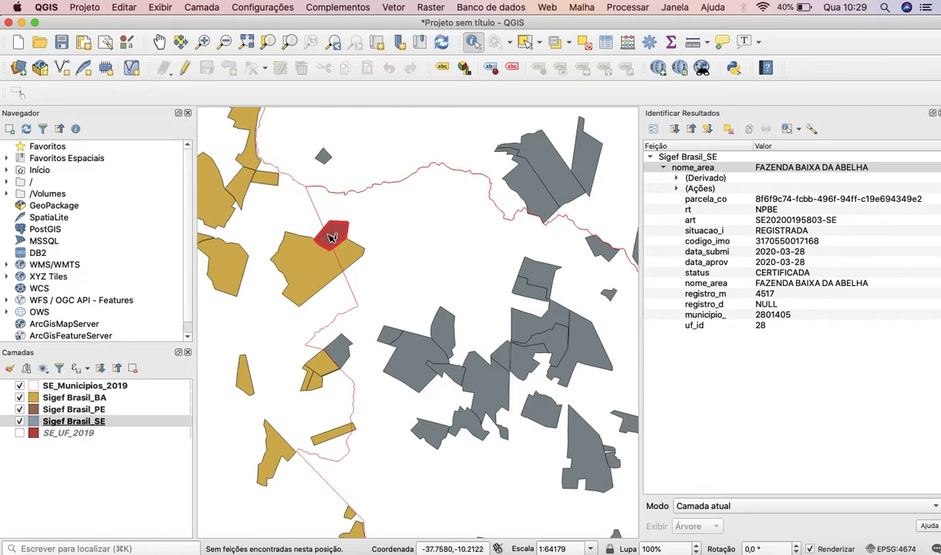
pyautogui.scroll(2, 332, 238)
pyautogui.scroll(3, 332, 237)
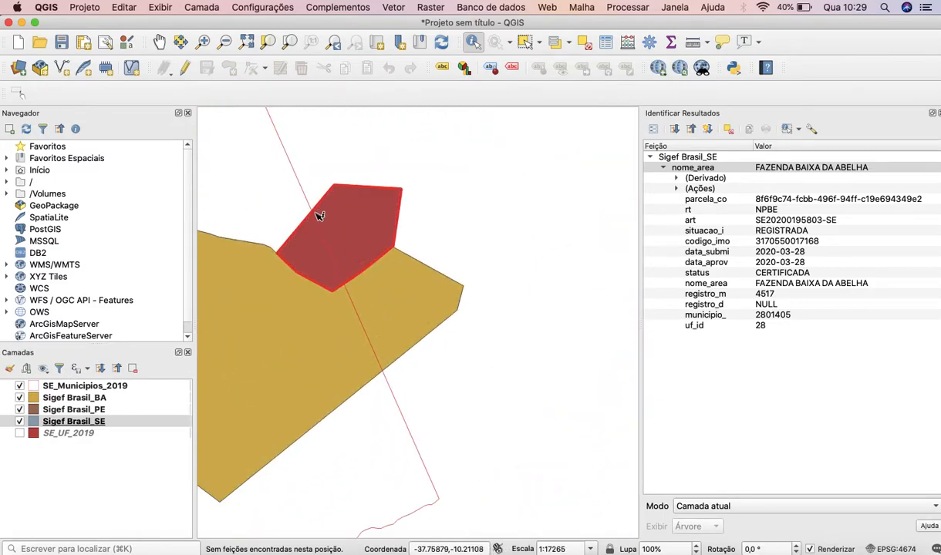
pyautogui.click(274, 212)
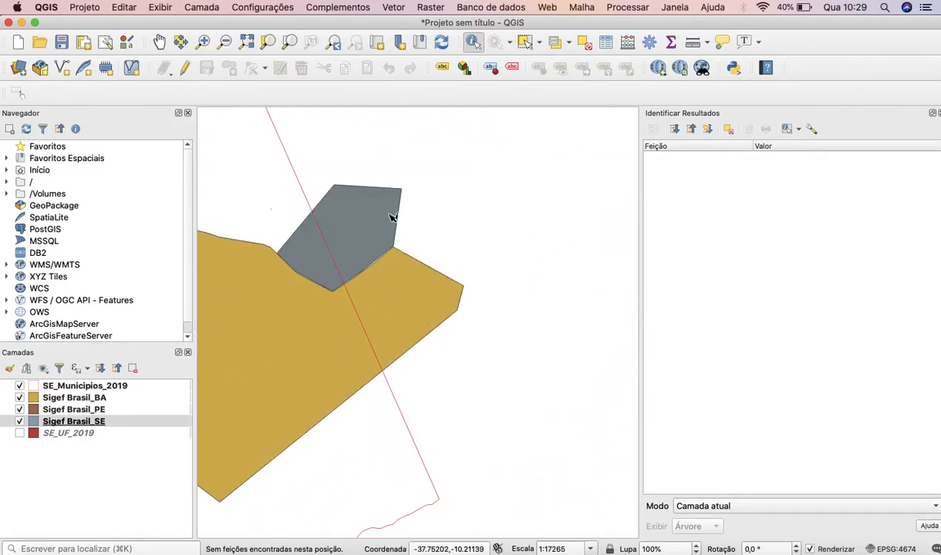
# Examine the overall spread of the Bahia, Pernambuco and Sergipe Sigef parcels around Sergipe's municipal boundaries.
pyautogui.scroll(-2, 315, 230)
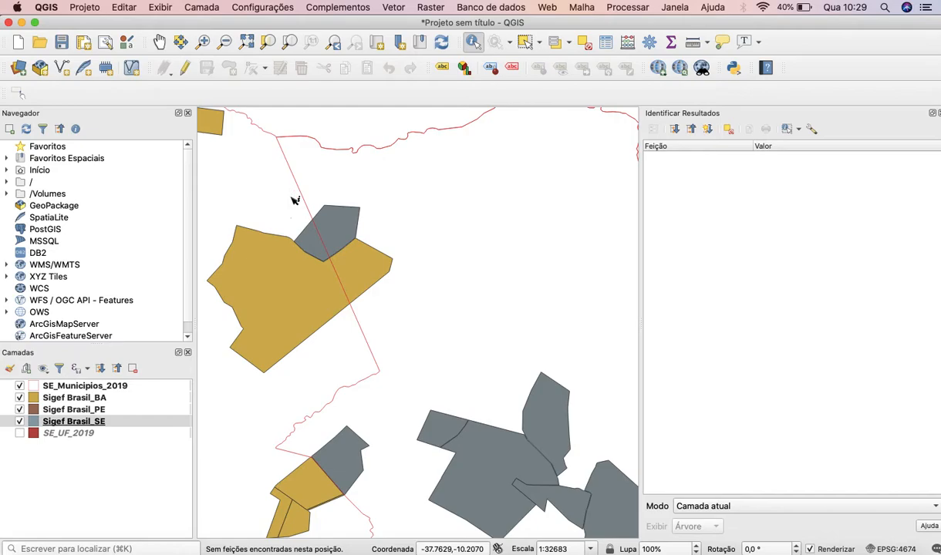
pyautogui.scroll(-2, 294, 200)
pyautogui.scroll(-3, 319, 176)
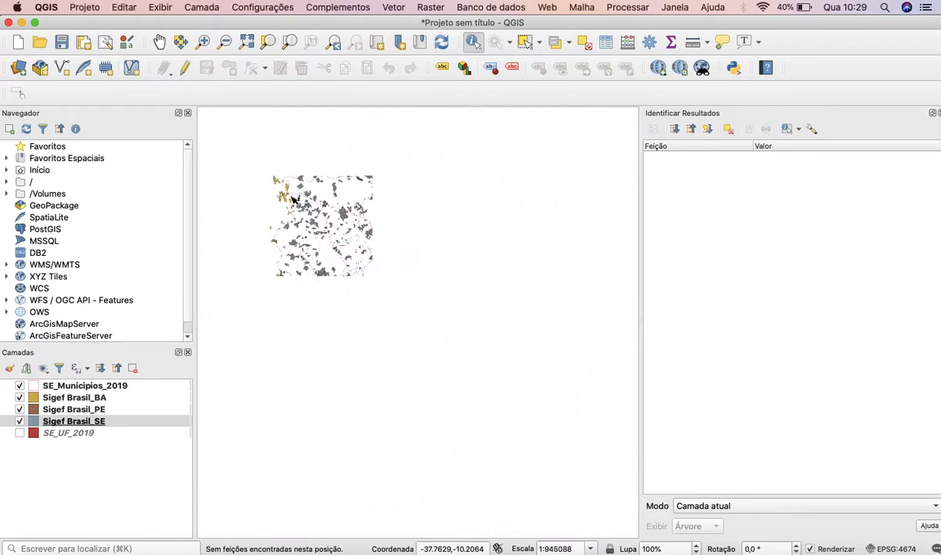
pyautogui.scroll(-3, 351, 162)
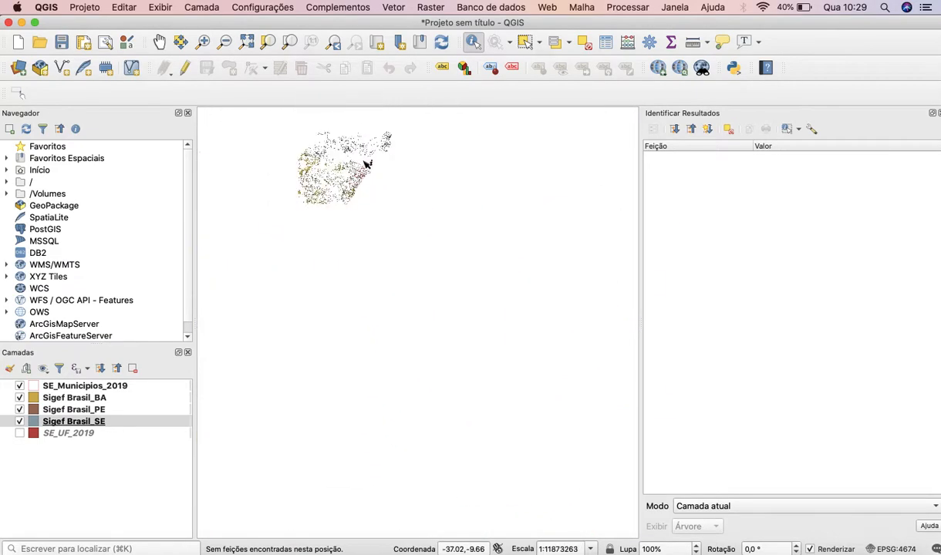
pyautogui.click(159, 40)
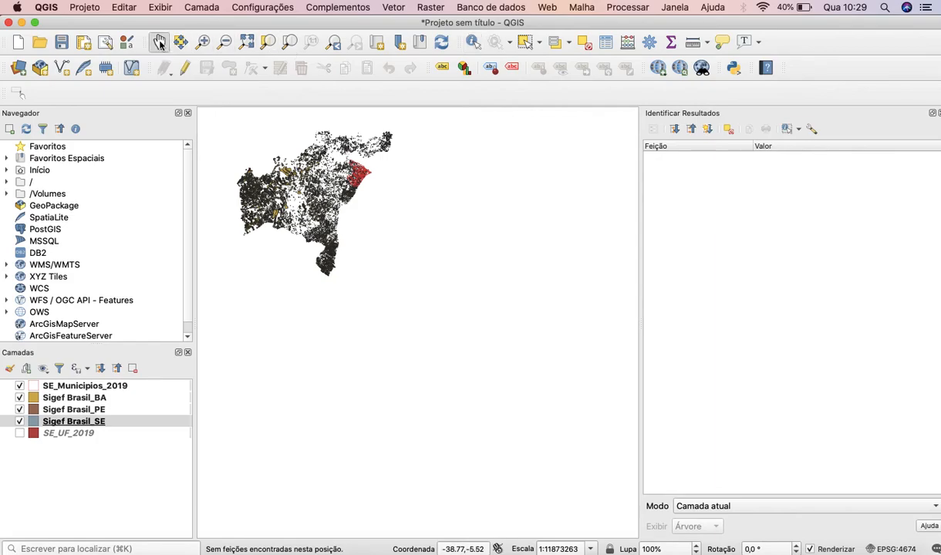
pyautogui.scroll(2, 361, 159)
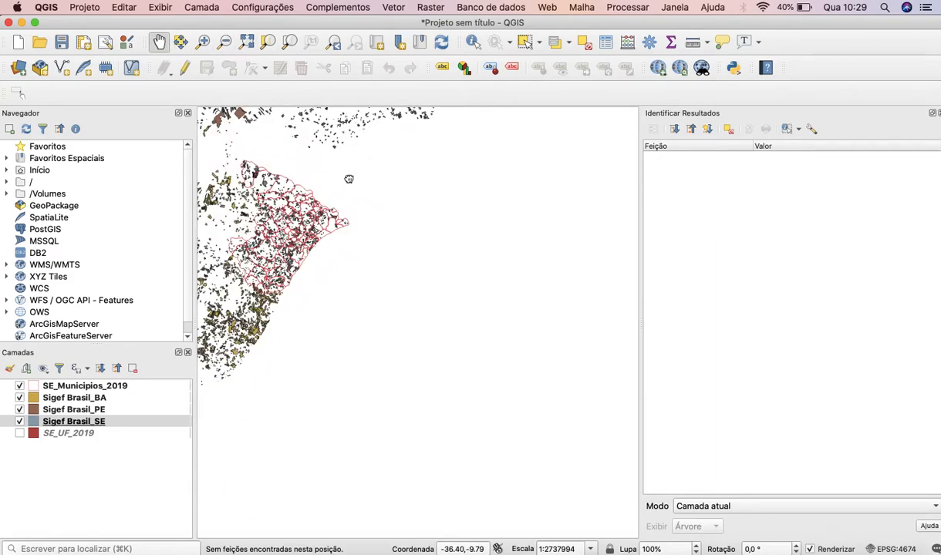
pyautogui.moveTo(344, 173); pyautogui.dragTo(409, 271)
pyautogui.moveTo(351, 255); pyautogui.dragTo(401, 256)
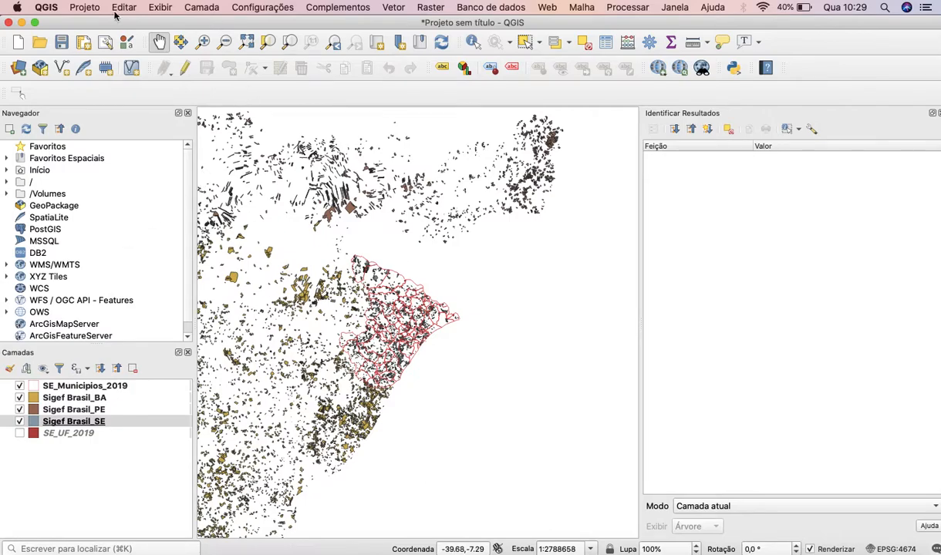
# Start adding another vector layer and browse to the Downloads folder for its source file.
pyautogui.click(18, 67)
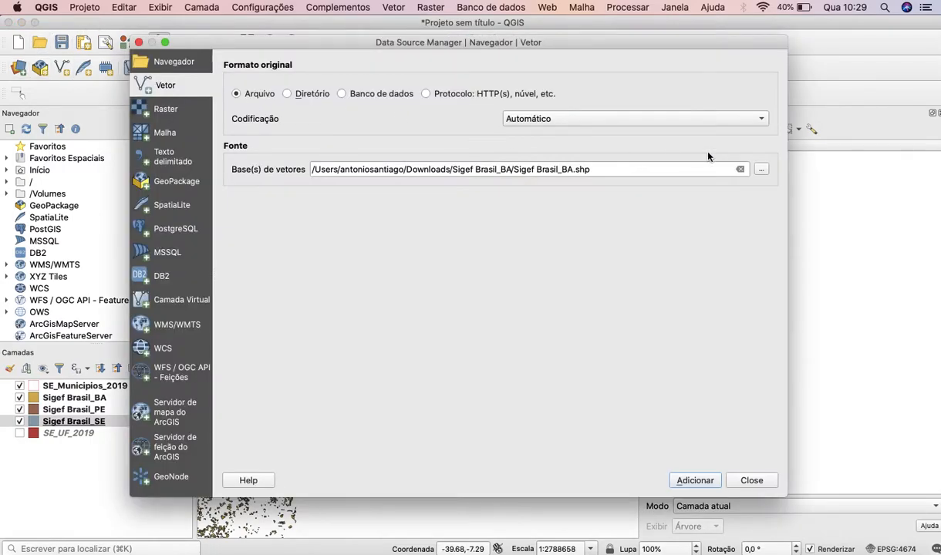
pyautogui.click(762, 169)
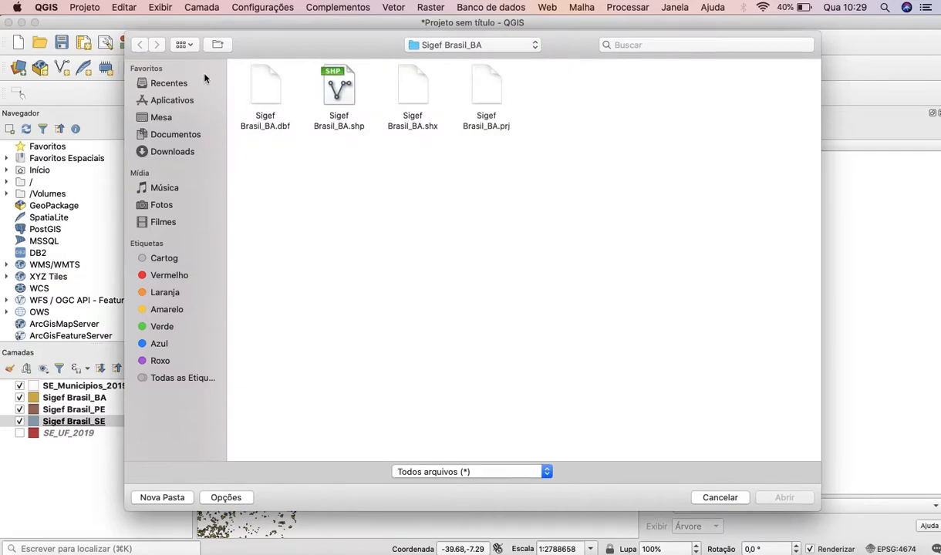
pyautogui.click(508, 42)
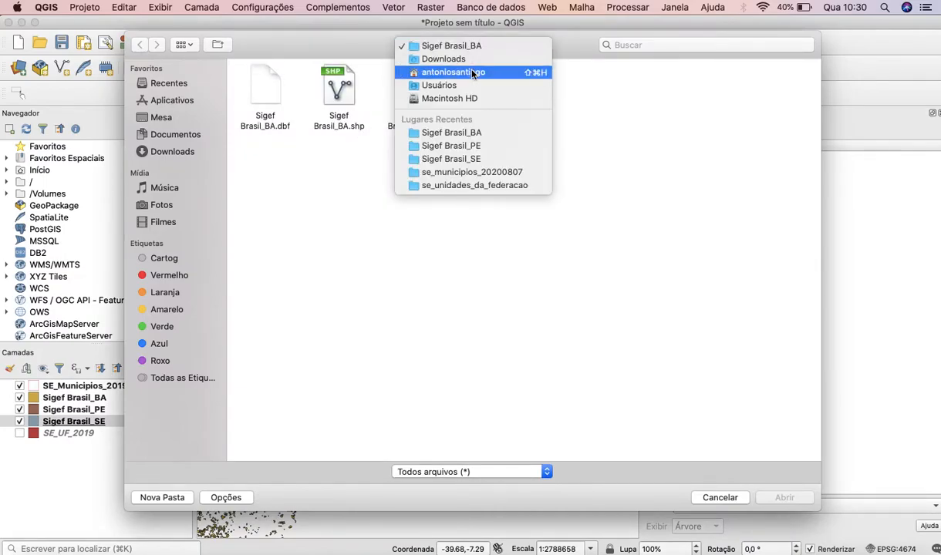
pyautogui.click(474, 63)
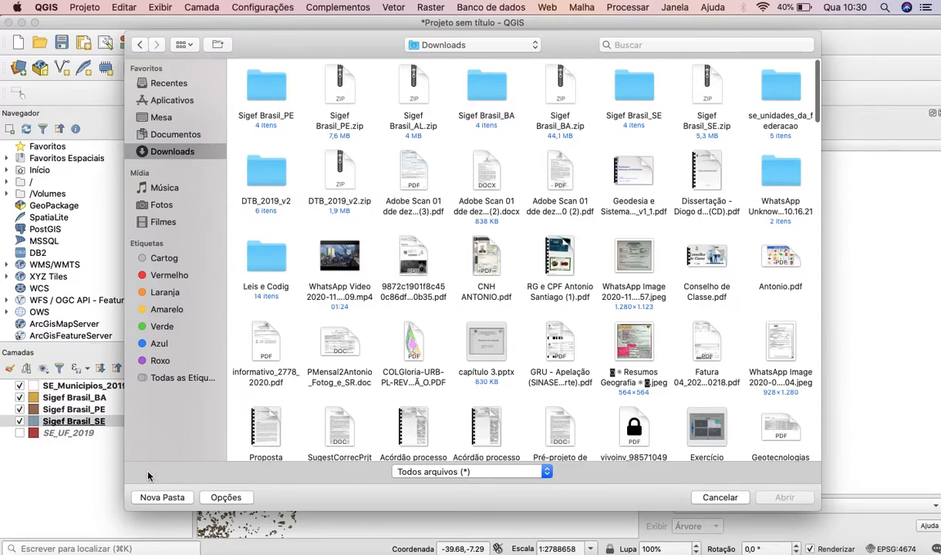
# Switch to Finder and extract Sigef Brasil_AL.zip in the Downloads folder.
pyautogui.click(24, 515)
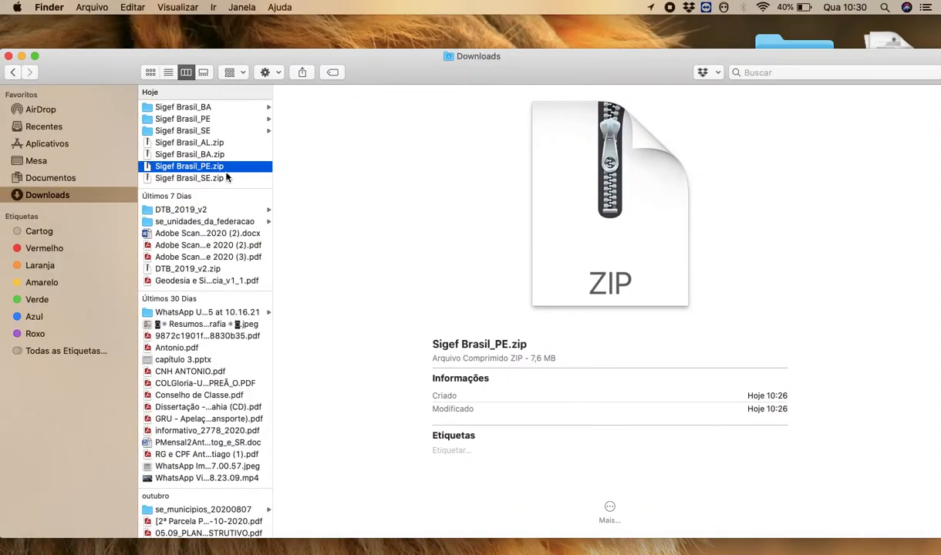
pyautogui.click(199, 144)
pyautogui.doubleClick(197, 144)
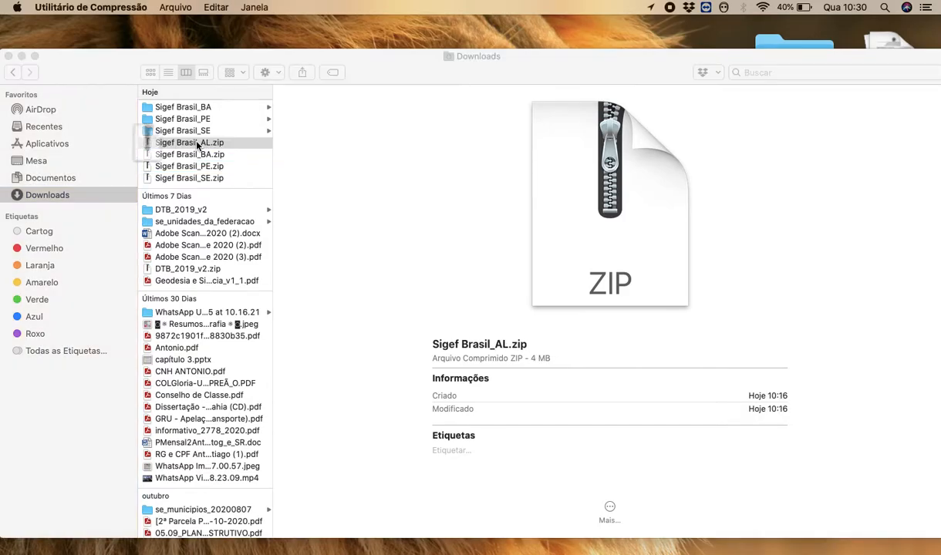
# Return to QGIS and add Sigef Brasil_AL.shp from the Downloads folder Sigef Brasil_AL as a vector layer.
pyautogui.hotkey('ctrl', 'Up')
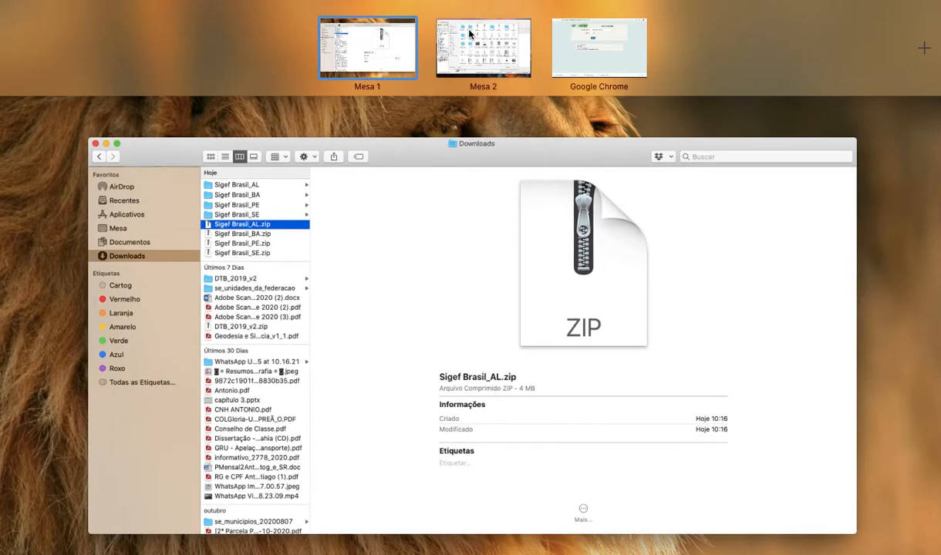
pyautogui.click(446, 28)
pyautogui.hotkey('ctrl', 'Up')
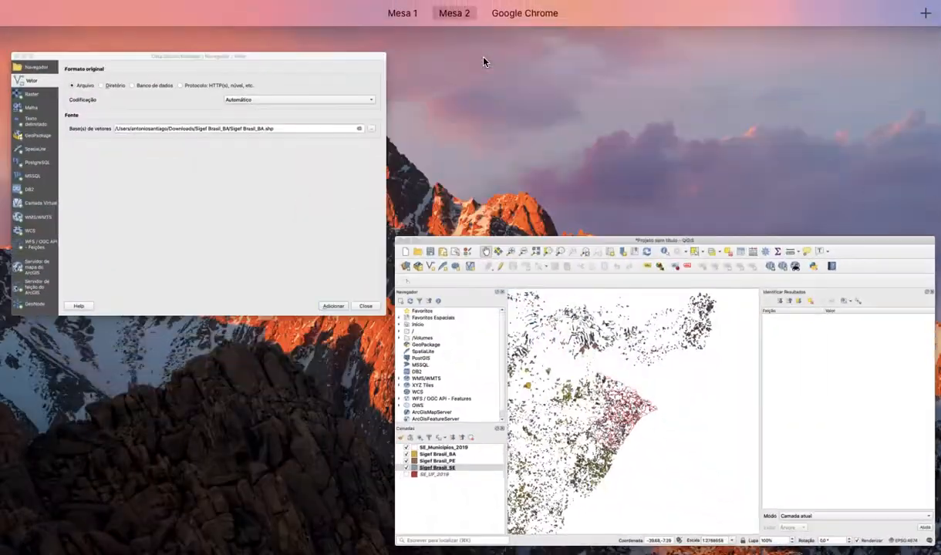
pyautogui.click(632, 328)
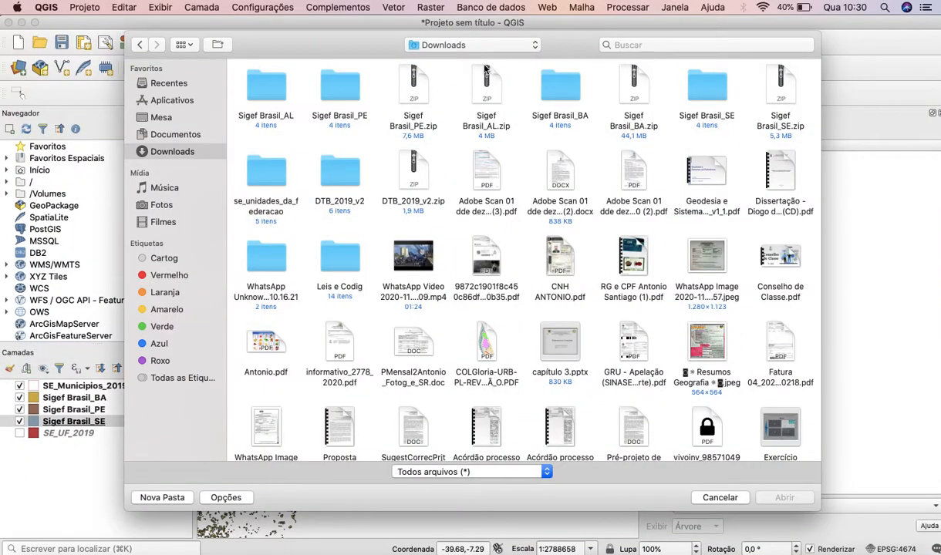
pyautogui.click(274, 93)
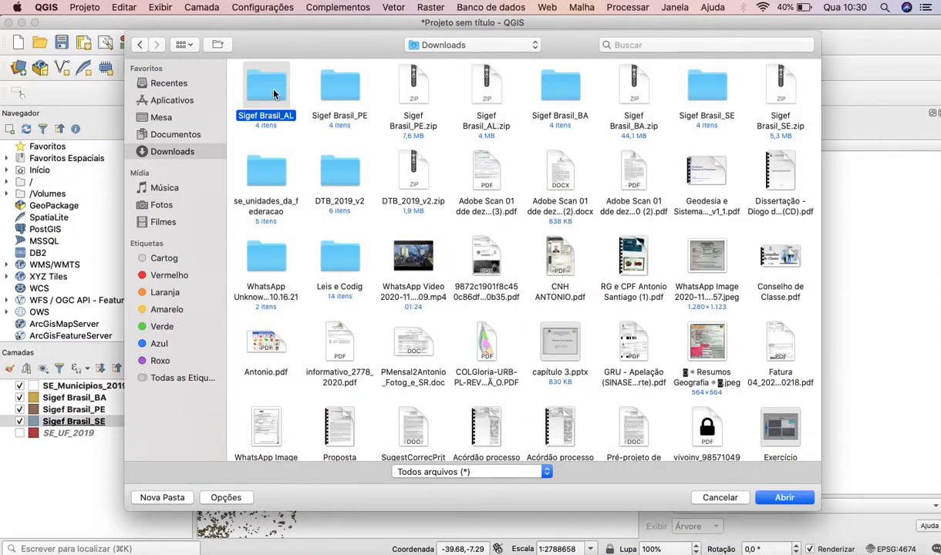
pyautogui.doubleClick(274, 94)
pyautogui.click(339, 91)
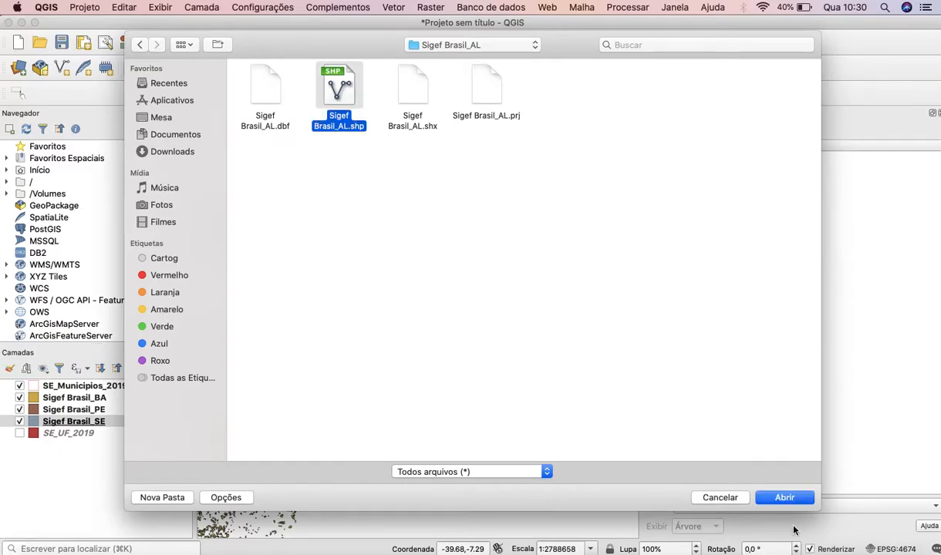
pyautogui.click(786, 498)
pyautogui.click(694, 480)
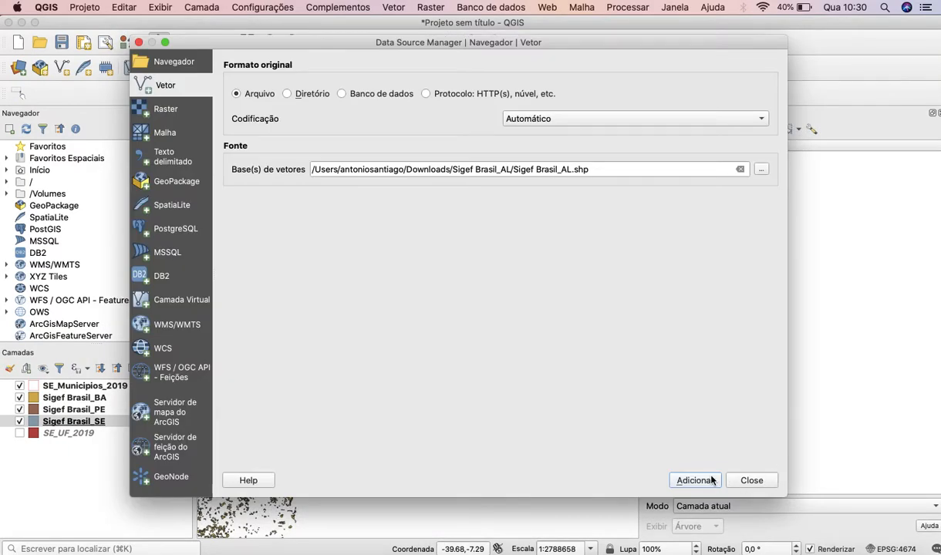
pyautogui.click(751, 480)
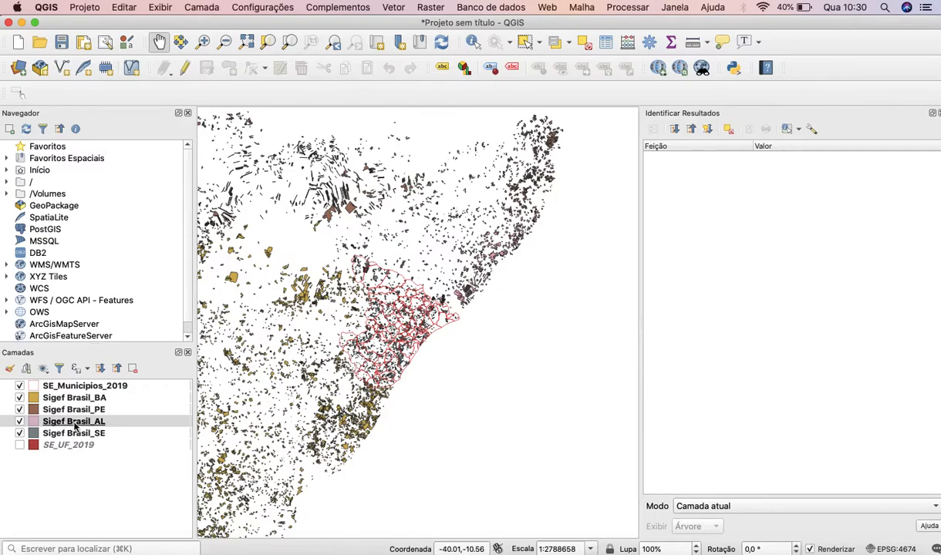
# Inspect the Alagoas parcels beside Sergipe and hide the Sigef Brasil_PE and Sigef Brasil_BA layers.
pyautogui.scroll(3, 412, 258)
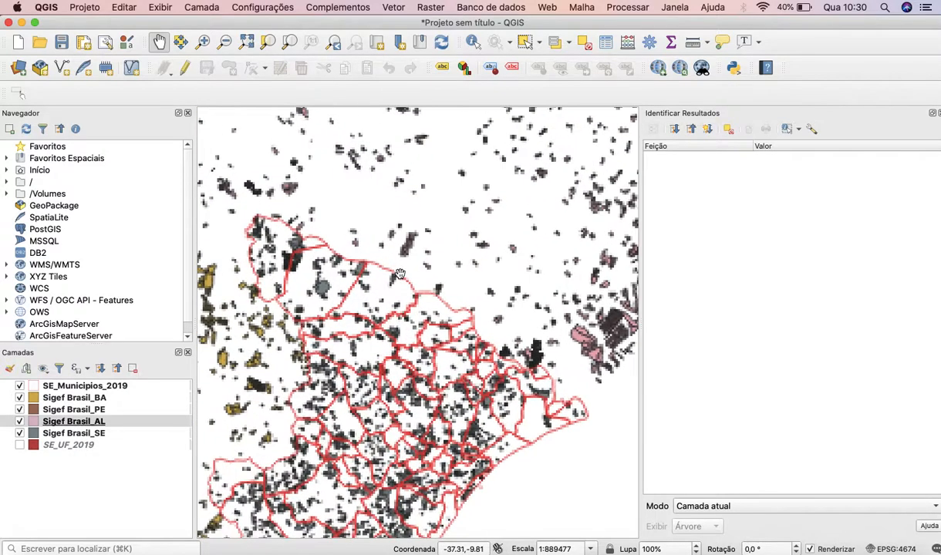
pyautogui.scroll(-3, 413, 258)
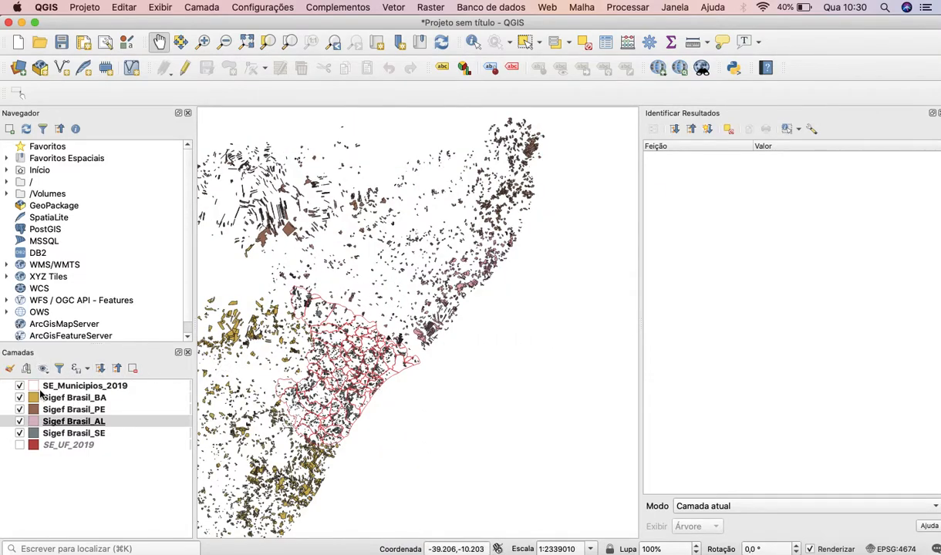
pyautogui.click(20, 410)
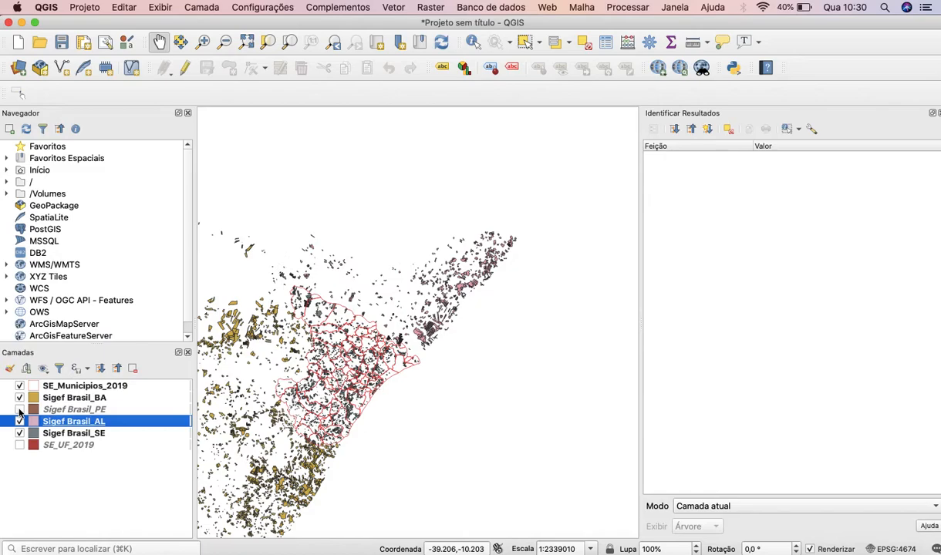
pyautogui.moveTo(290, 314); pyautogui.dragTo(351, 283)
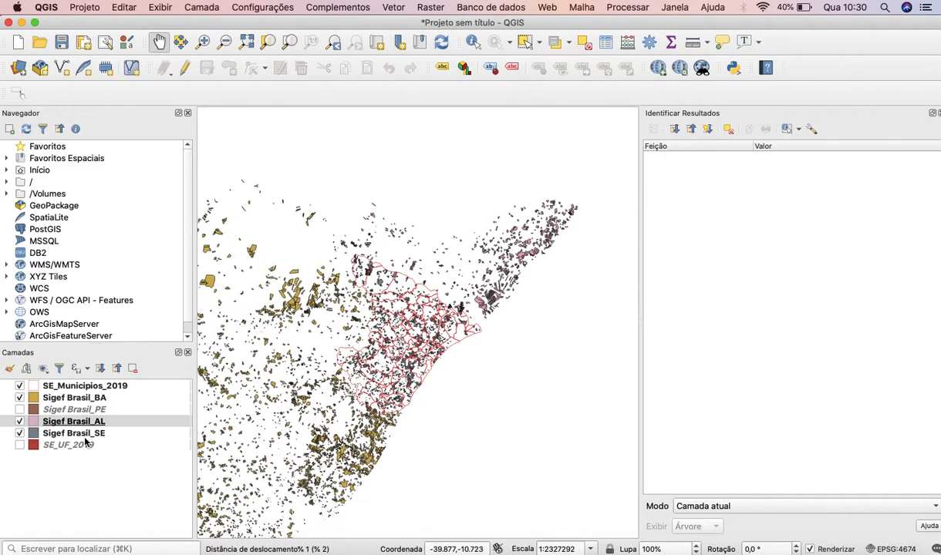
pyautogui.click(19, 398)
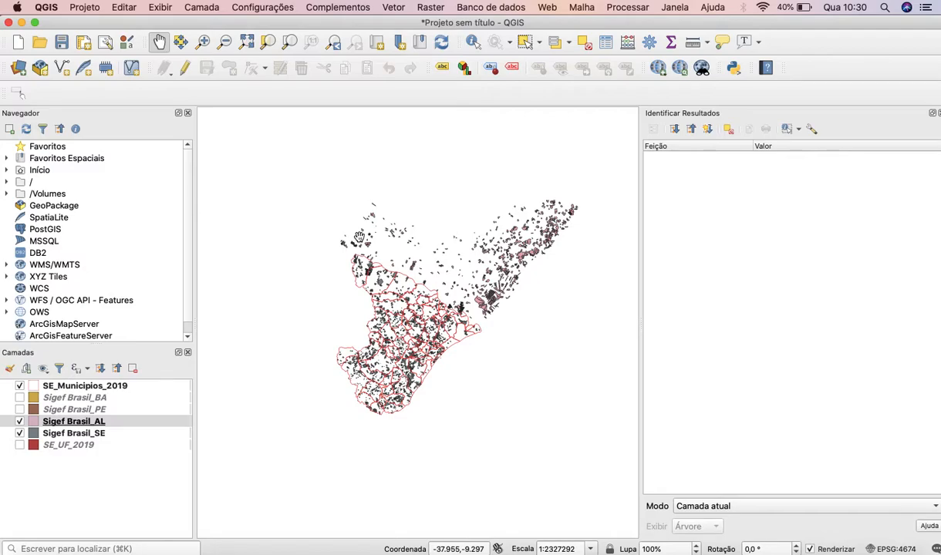
# Make Sigef Brasil_SE the active layer and select the long narrow parcel inland from Sergipe's northeastern coast.
pyautogui.scroll(2, 478, 264)
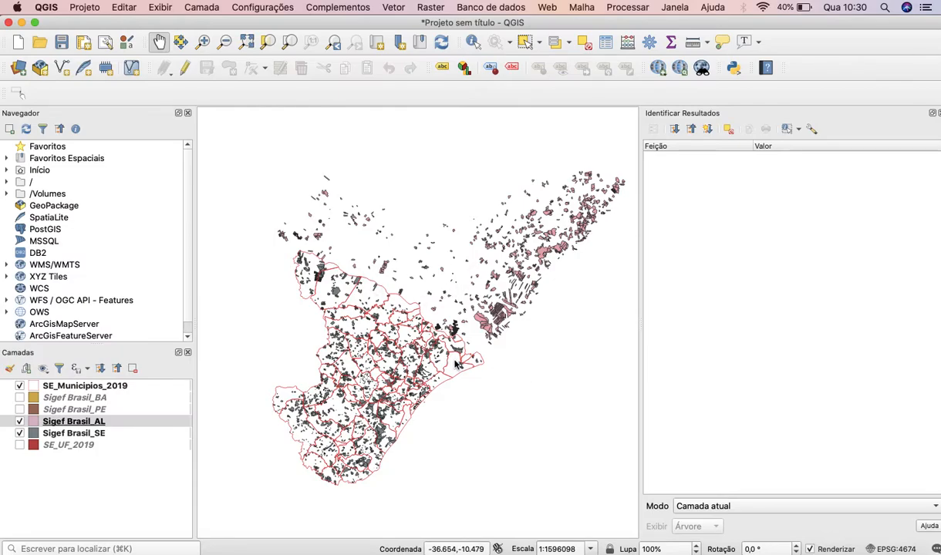
pyautogui.click(89, 432)
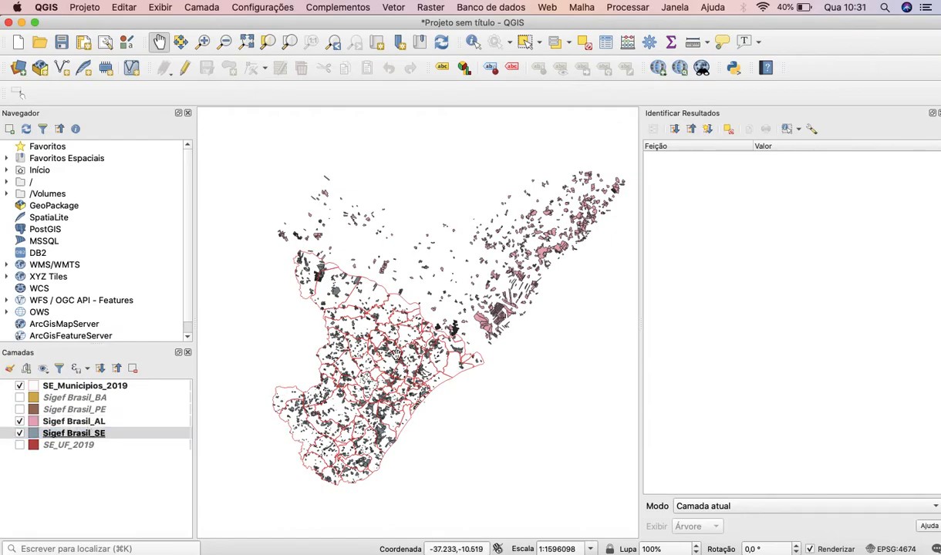
pyautogui.scroll(2, 440, 363)
pyautogui.scroll(3, 440, 363)
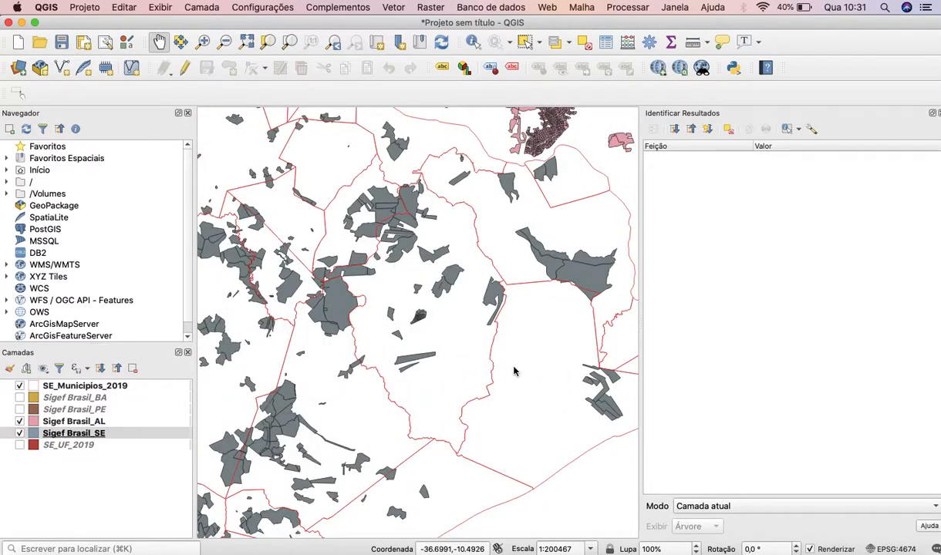
pyautogui.moveTo(421, 363); pyautogui.dragTo(417, 329)
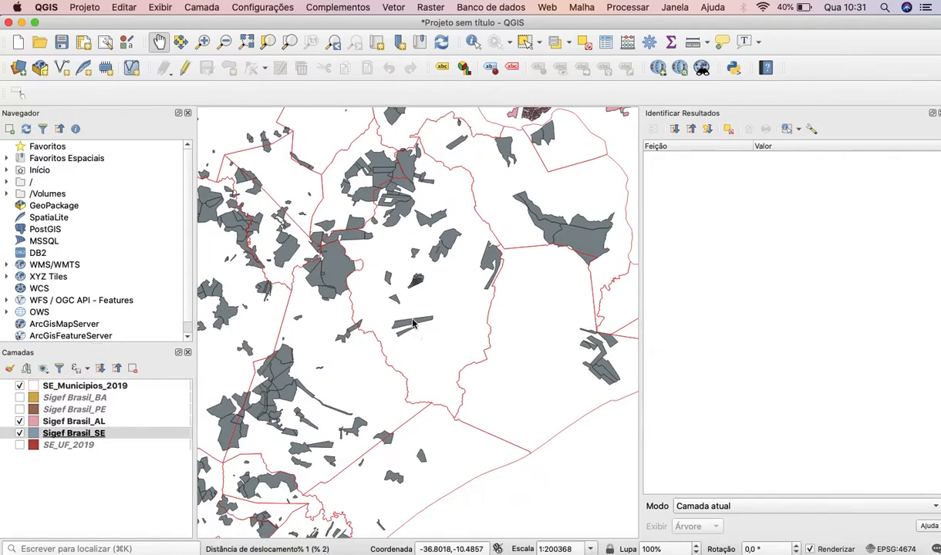
pyautogui.click(524, 40)
pyautogui.click(413, 325)
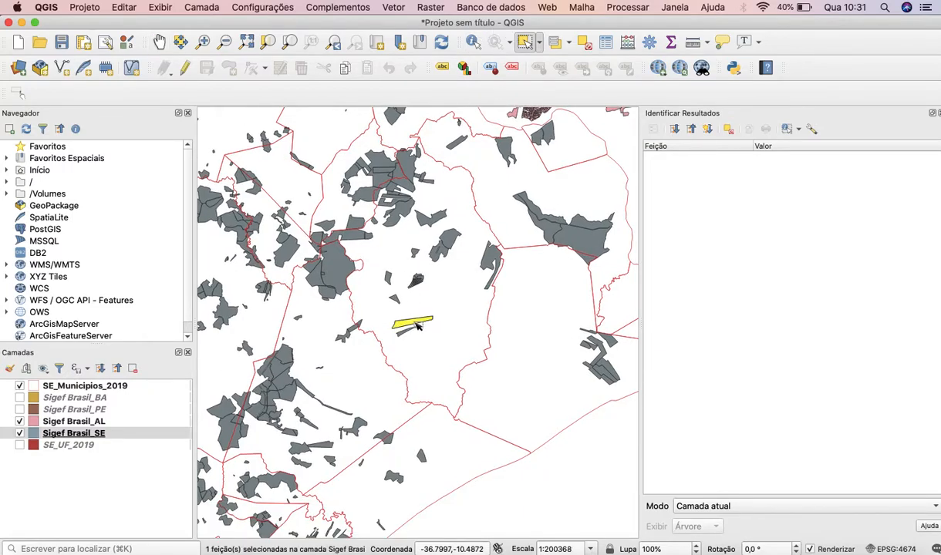
# Select the whole cluster of small subdivided parcels just north of the long narrow parcel.
pyautogui.scroll(3, 434, 322)
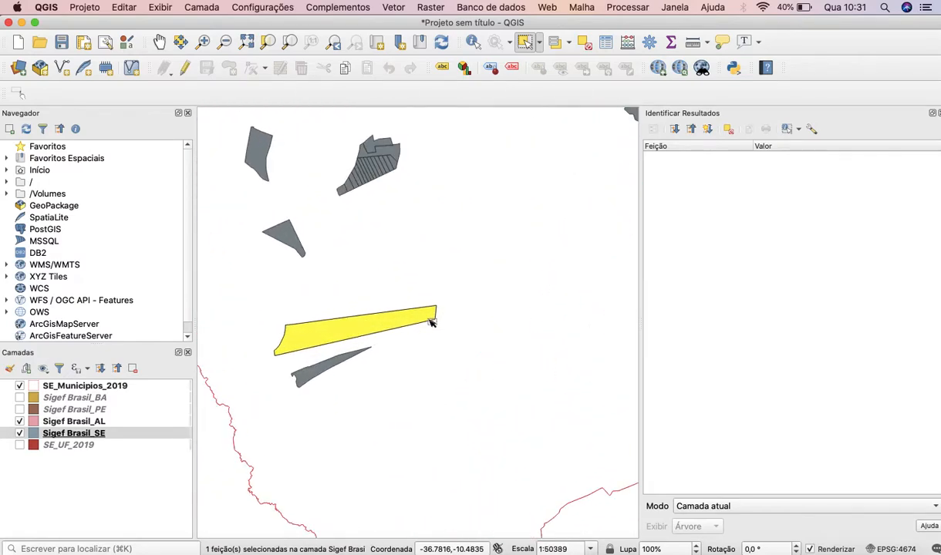
pyautogui.scroll(2, 380, 164)
pyautogui.scroll(2, 380, 165)
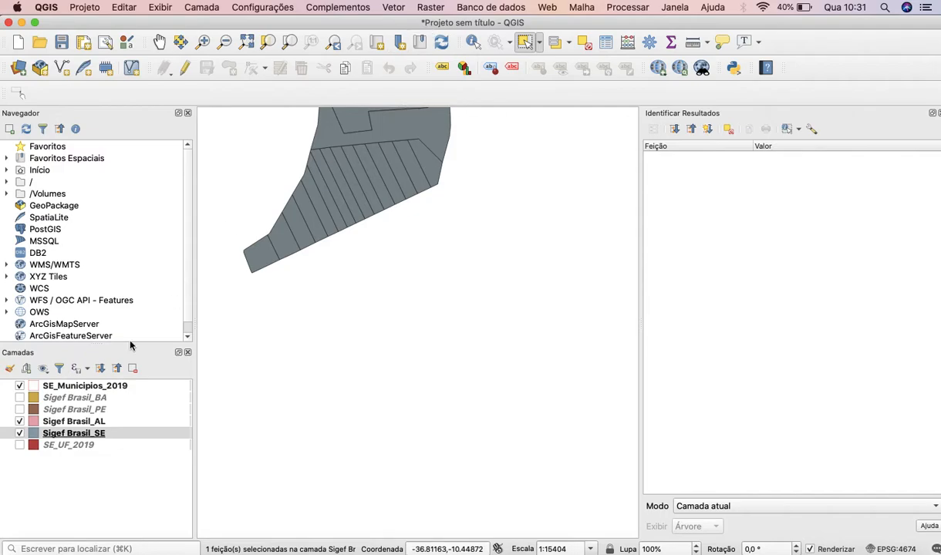
pyautogui.scroll(-3, 348, 199)
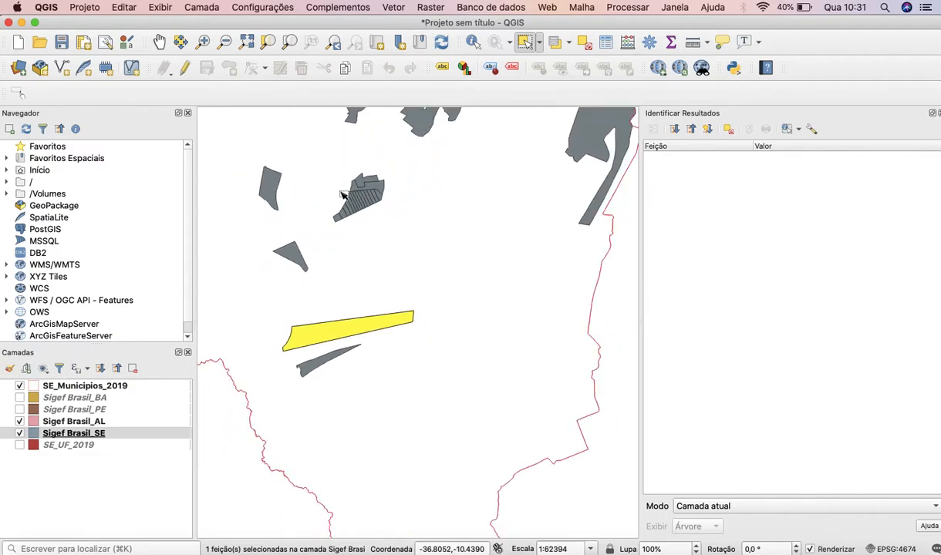
pyautogui.moveTo(322, 178)
pyautogui.mouseDown()
pyautogui.moveTo(380, 233)
pyautogui.moveTo(416, 233)
pyautogui.mouseUp()
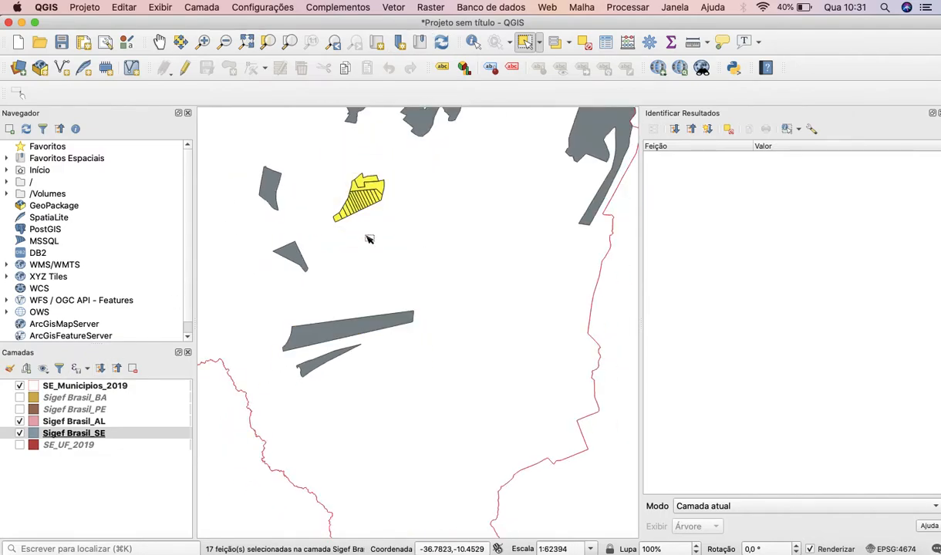
# Show the attribute table of Sigef Brasil_SE with the selected parcels moved to the start.
pyautogui.rightClick(91, 436)
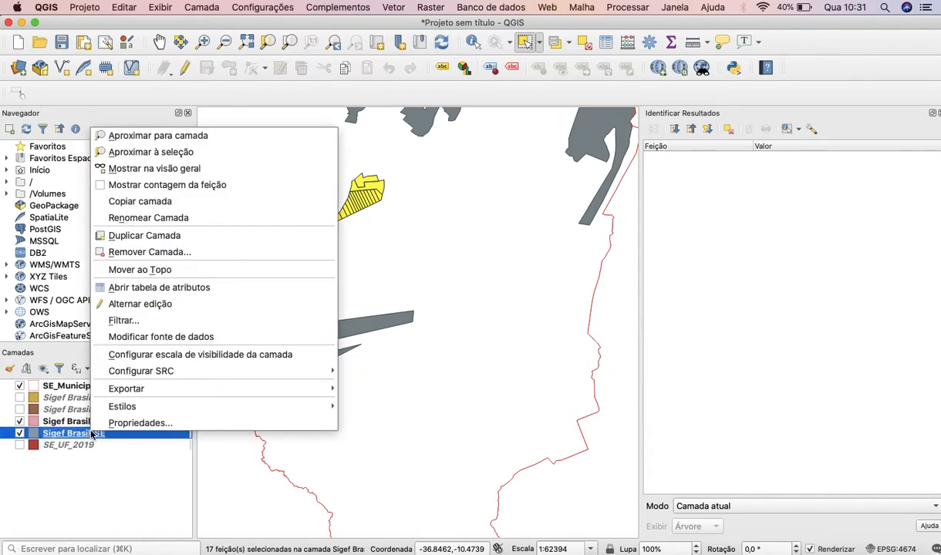
pyautogui.click(152, 288)
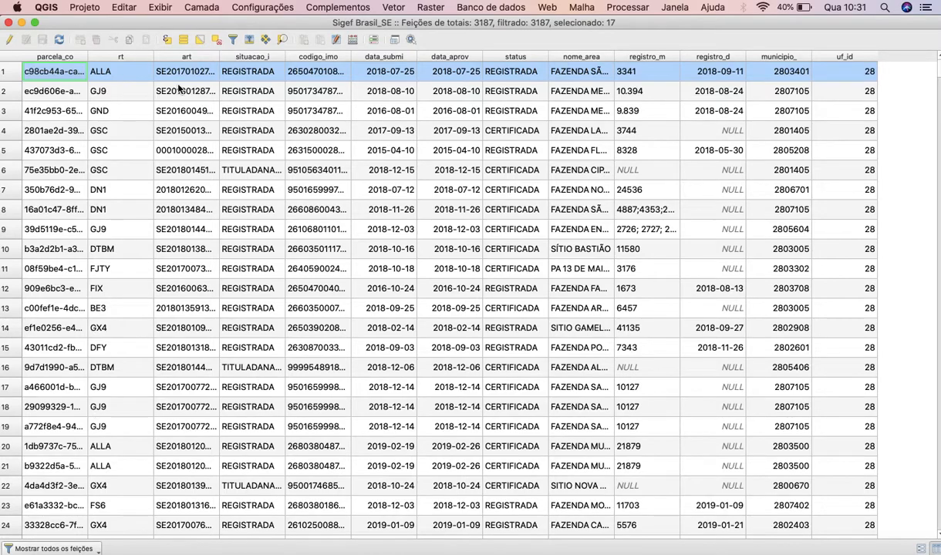
pyautogui.scroll(-6, 273, 89)
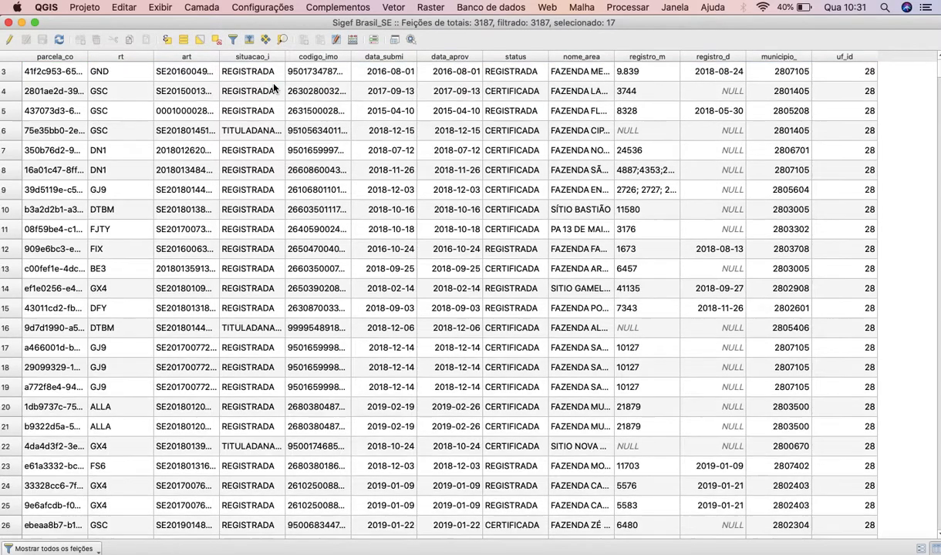
pyautogui.scroll(7, 274, 89)
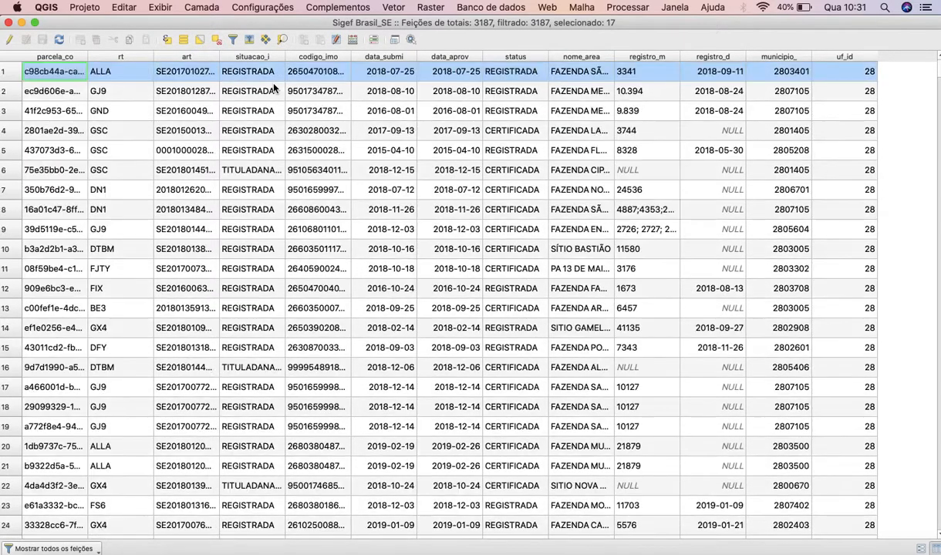
pyautogui.click(247, 40)
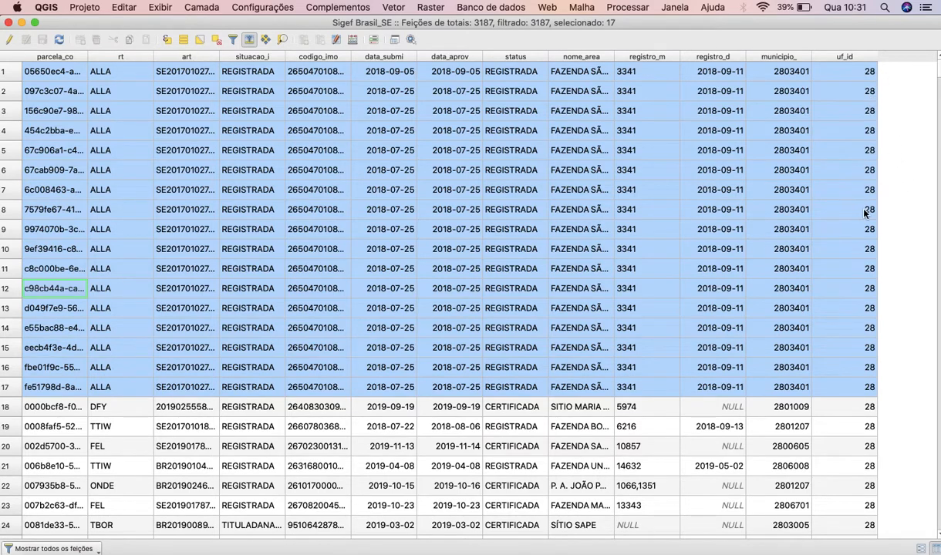
# Widen the nome_area column to show full farm names, review the selected parcels' attributes, and close the table.
pyautogui.moveTo(615, 56); pyautogui.dragTo(679, 66)
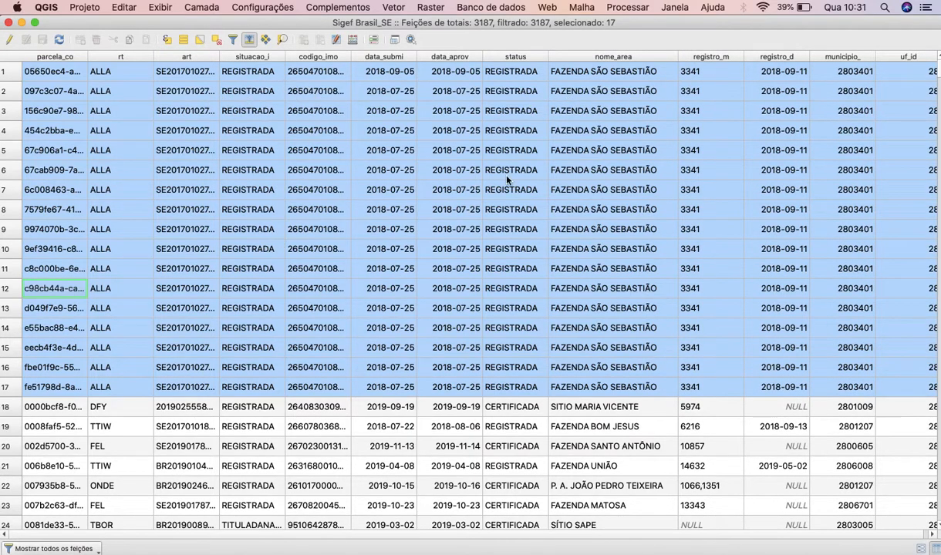
pyautogui.hscroll(1, 696, 135)
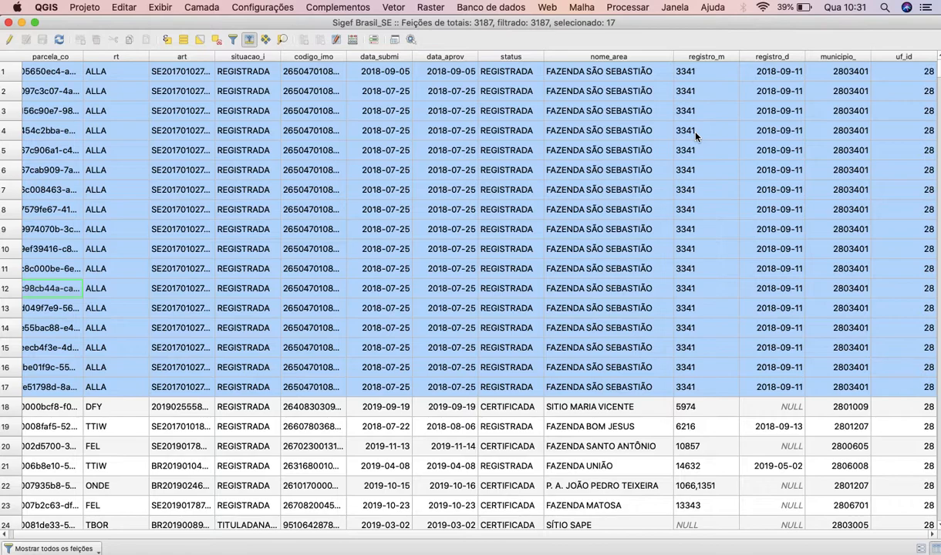
pyautogui.hscroll(-1, 696, 135)
pyautogui.scroll(-1, 696, 135)
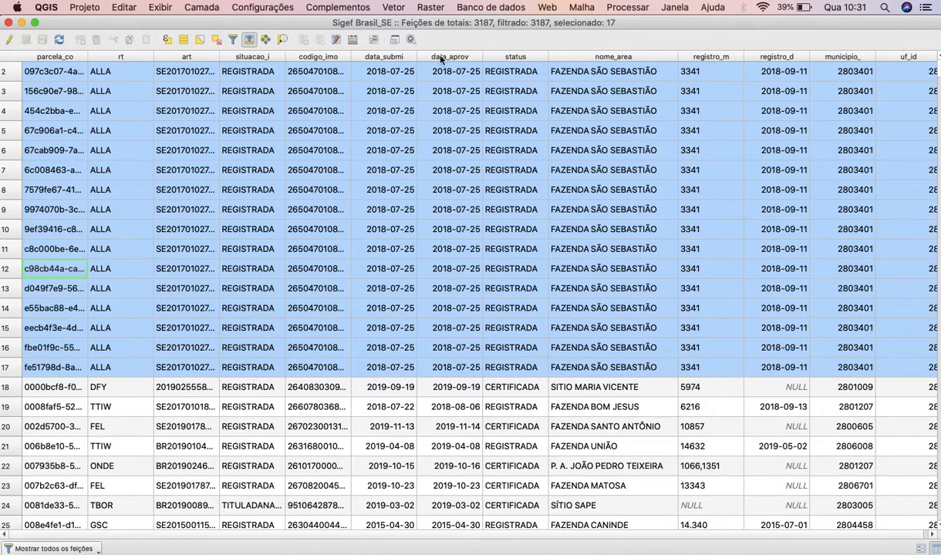
pyautogui.click(8, 22)
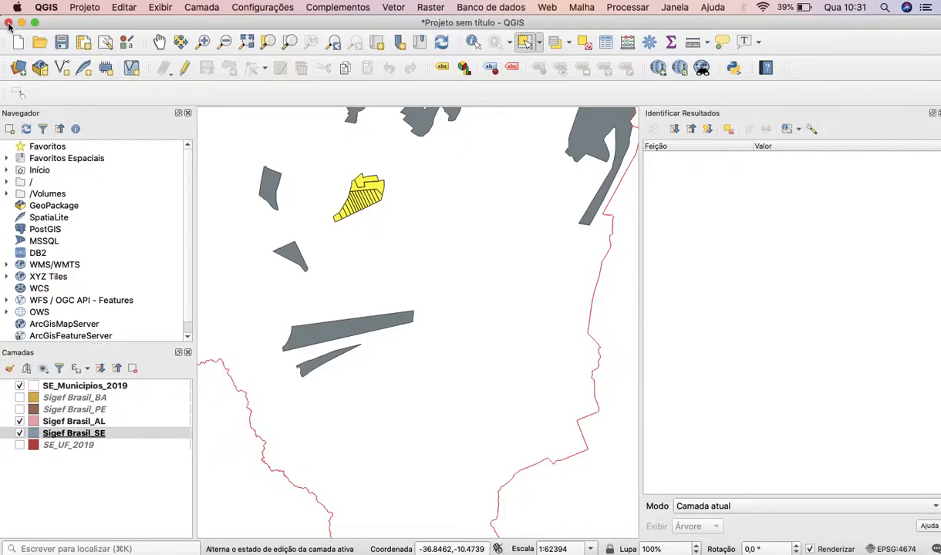
# Clear the parcel selection and look over the subdivided cluster on the map.
pyautogui.click(378, 217)
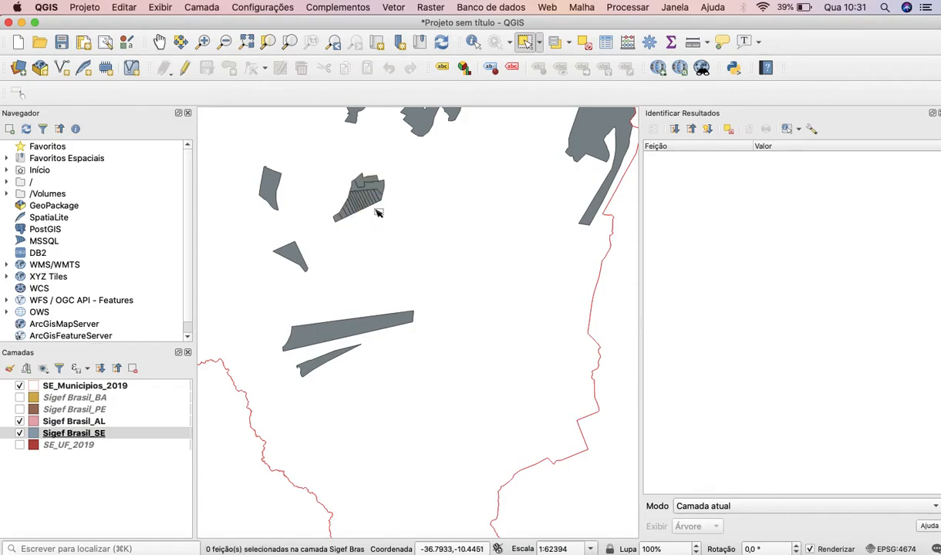
pyautogui.scroll(3, 378, 213)
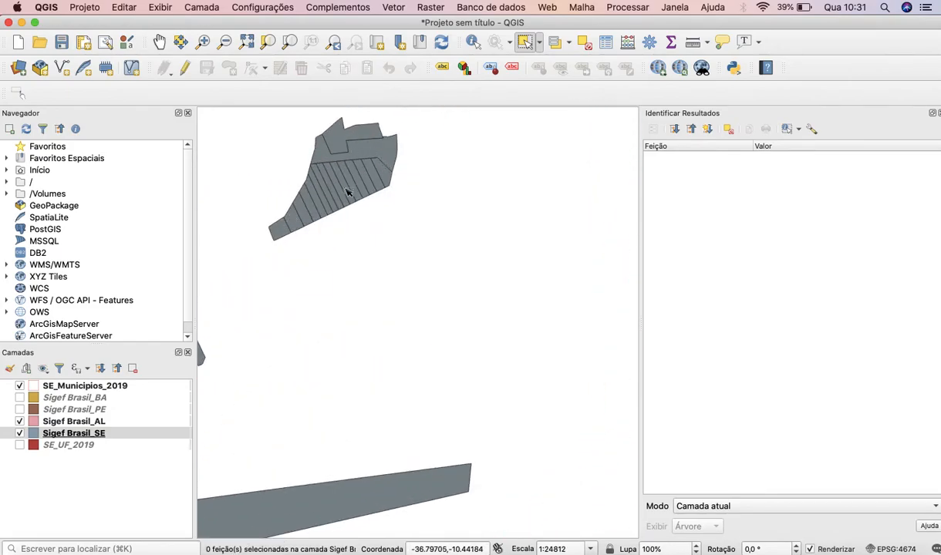
pyautogui.scroll(-3, 347, 193)
pyautogui.scroll(-1, 327, 192)
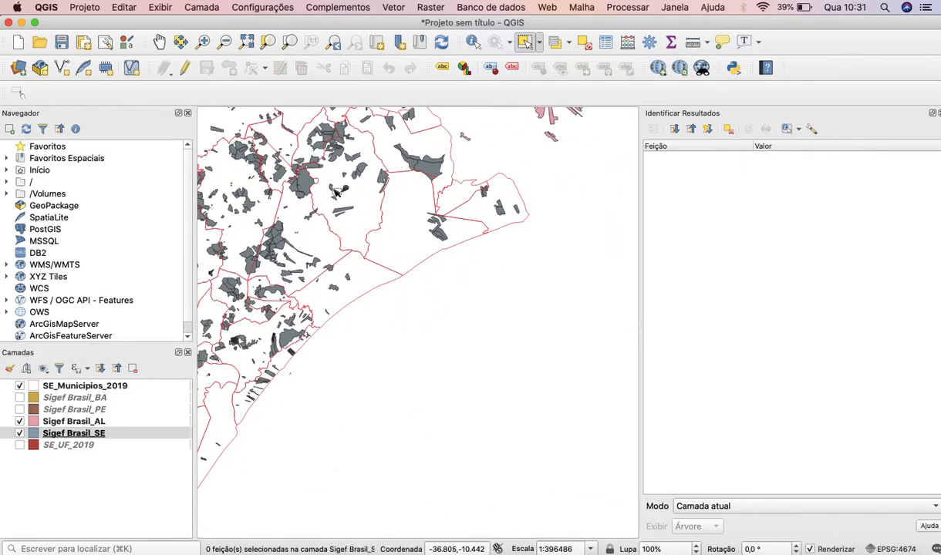
# Examine the densely subdivided Sigef Brasil_AL parcels just across Sergipe's northeastern border.
pyautogui.click(159, 41)
pyautogui.moveTo(325, 181); pyautogui.dragTo(456, 266)
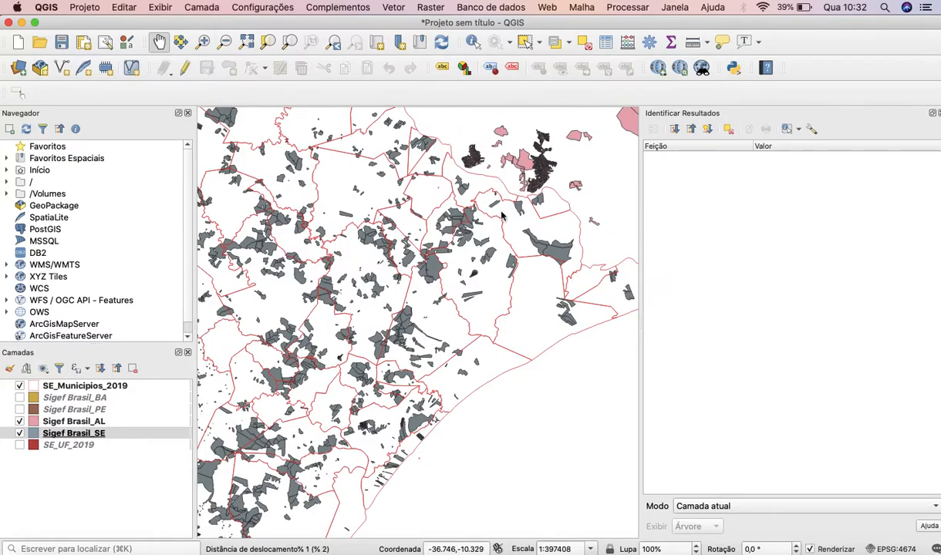
pyautogui.scroll(3, 550, 164)
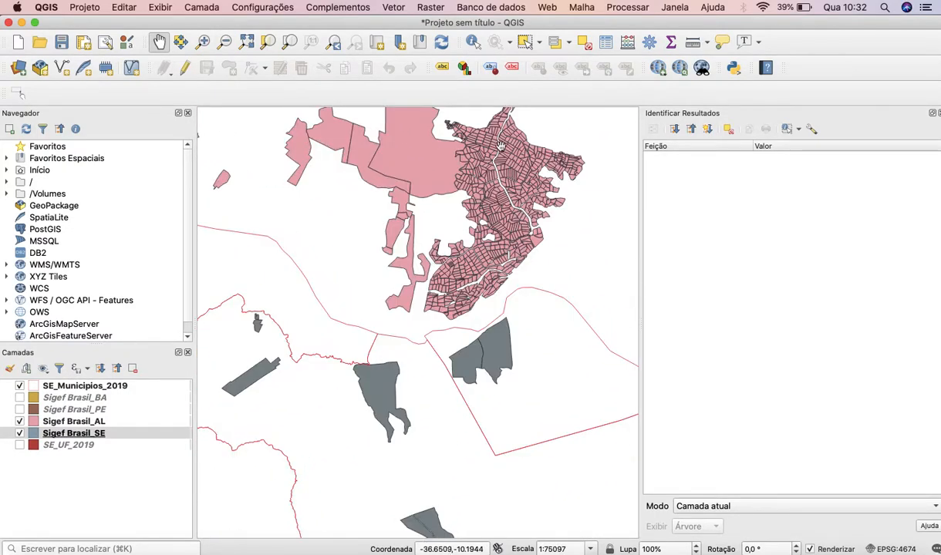
pyautogui.scroll(1, 485, 202)
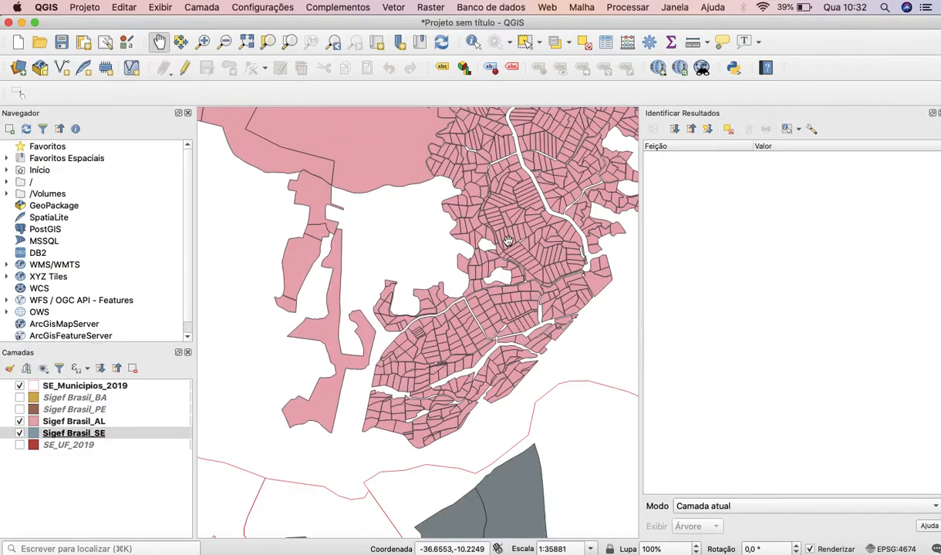
pyautogui.scroll(-2, 455, 340)
pyautogui.scroll(-2, 451, 347)
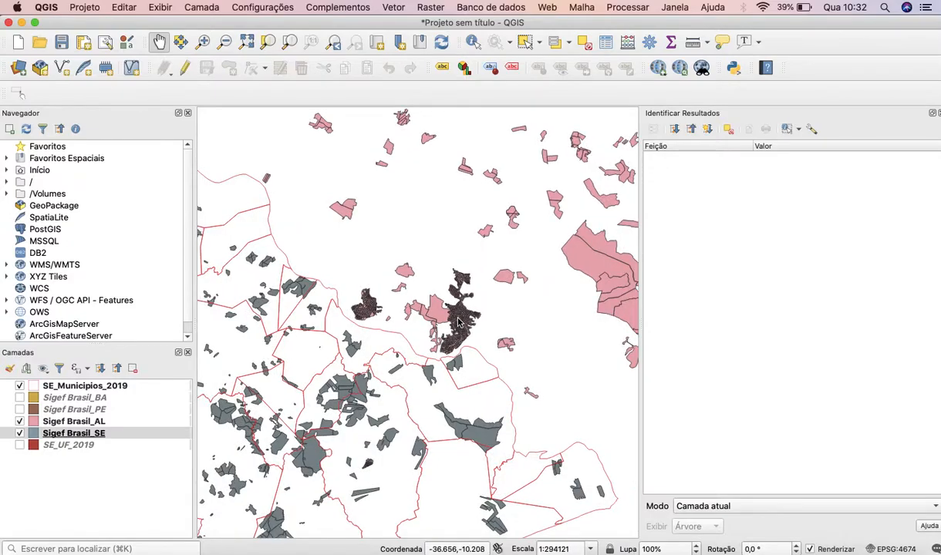
pyautogui.scroll(-1, 455, 333)
pyautogui.scroll(-2, 457, 320)
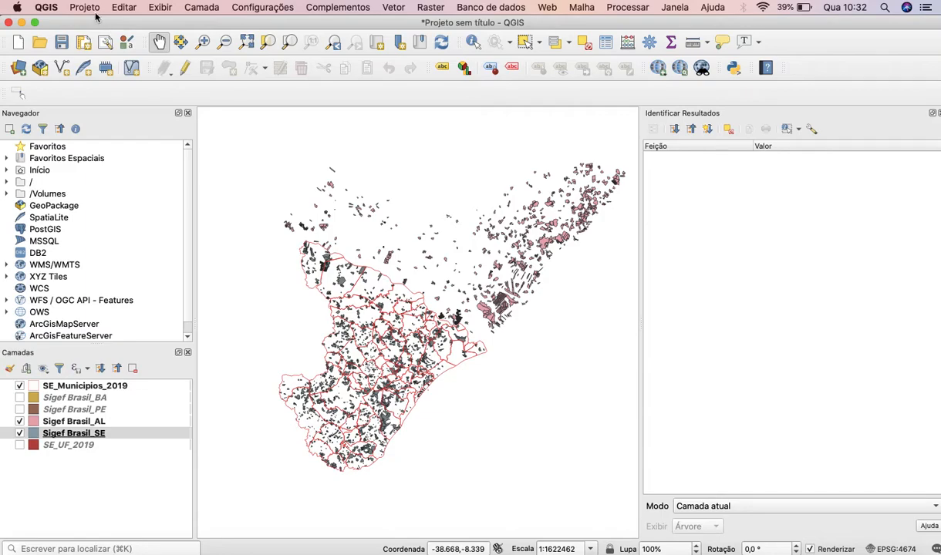
# View the form for a new WMS/WMTS connection in the data source manager and close it without creating one.
pyautogui.click(205, 7)
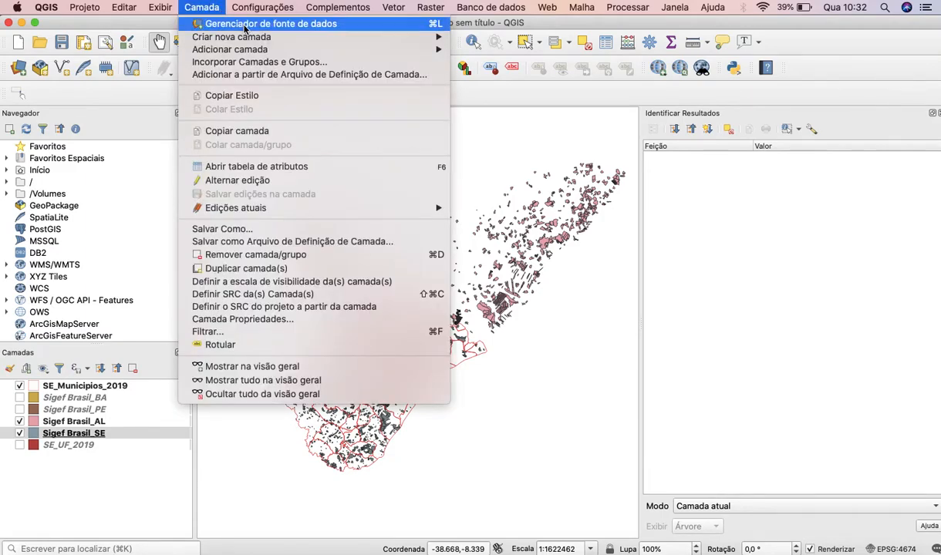
pyautogui.click(246, 25)
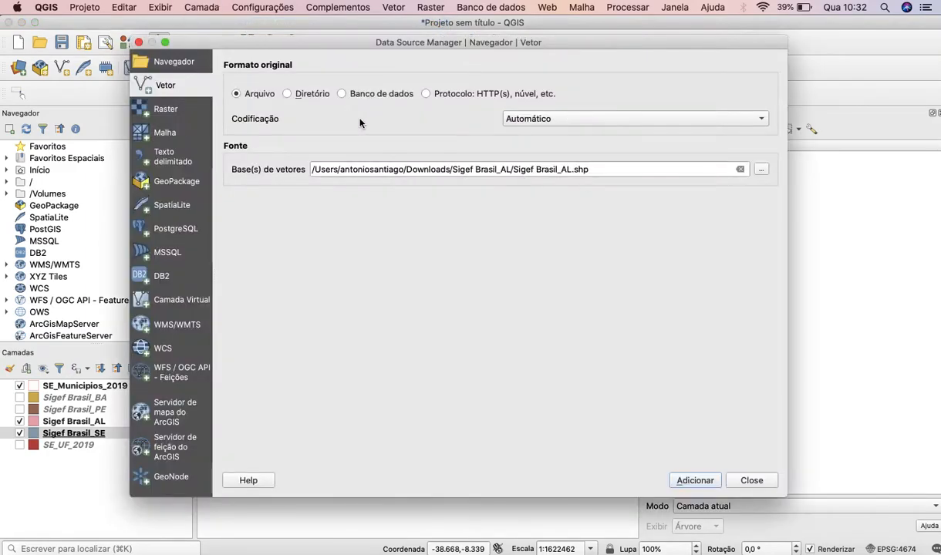
pyautogui.click(165, 327)
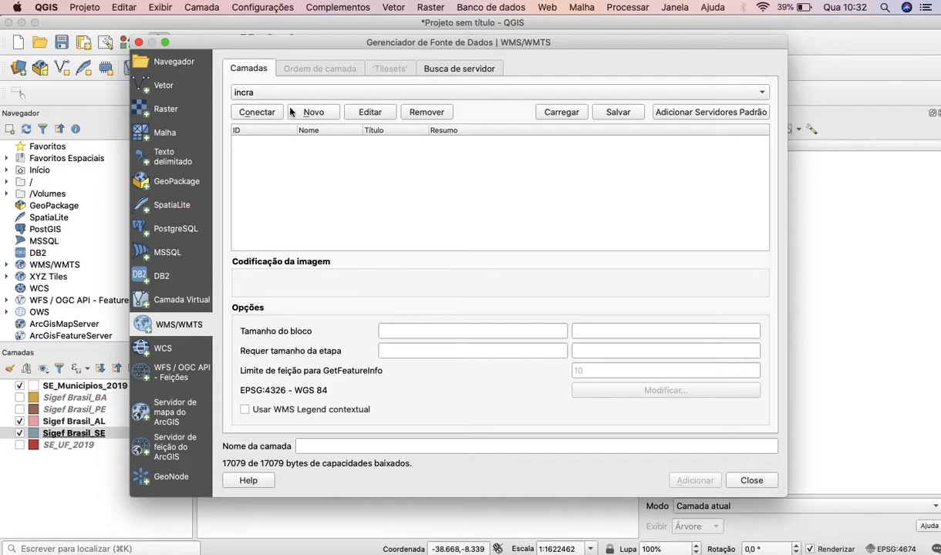
pyautogui.click(309, 113)
pyautogui.click(367, 93)
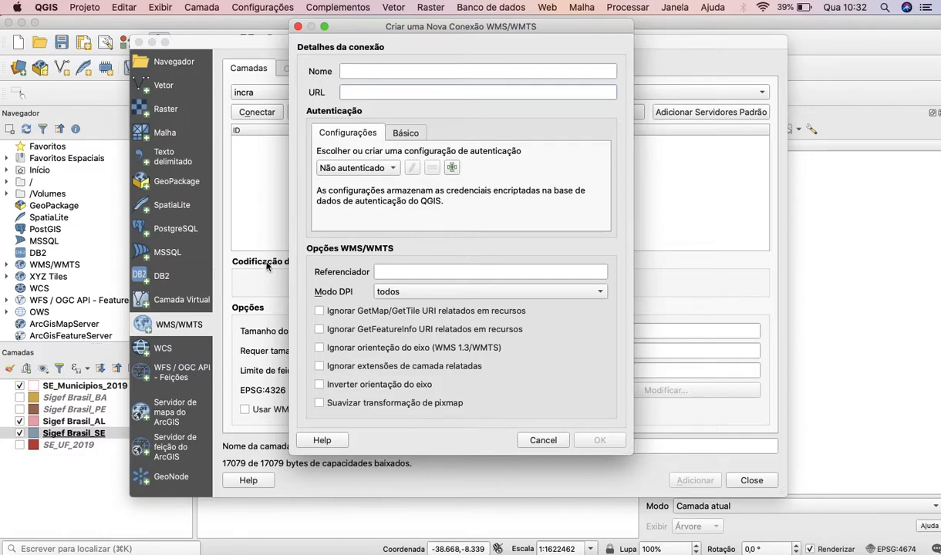
pyautogui.click(543, 441)
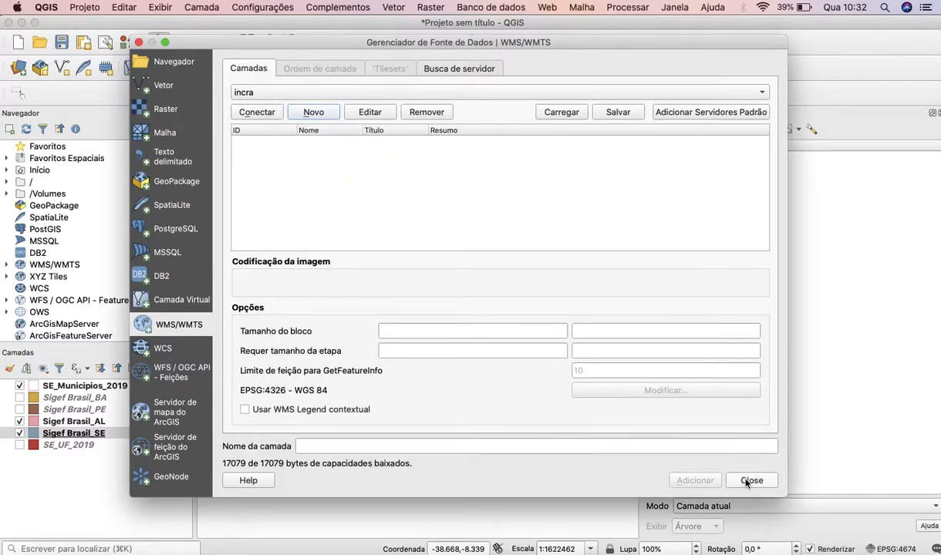
pyautogui.click(751, 480)
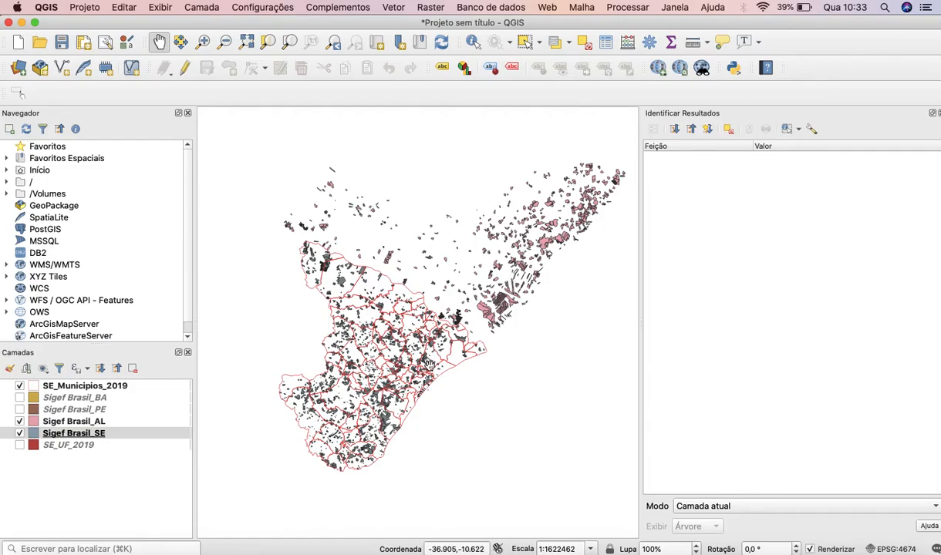
pyautogui.scroll(2, 432, 370)
pyautogui.scroll(2, 432, 371)
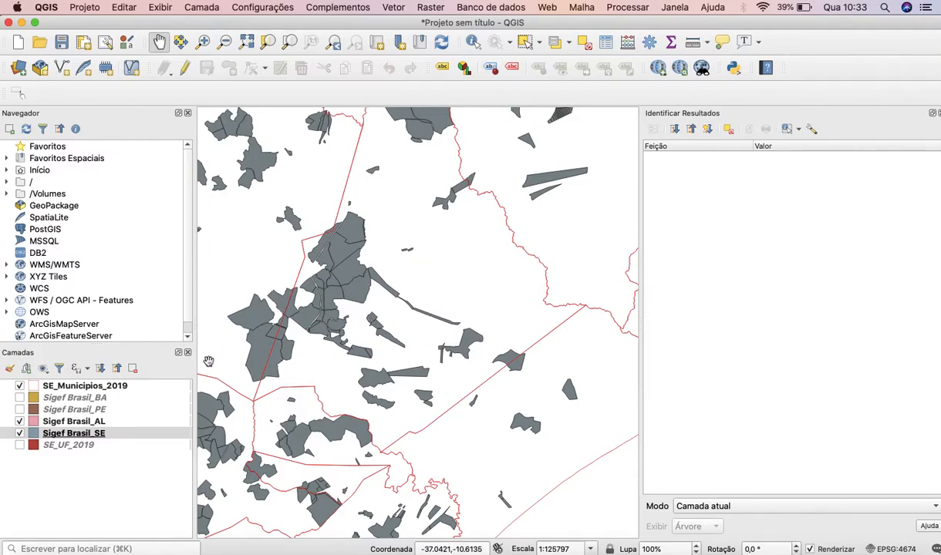
pyautogui.click(201, 7)
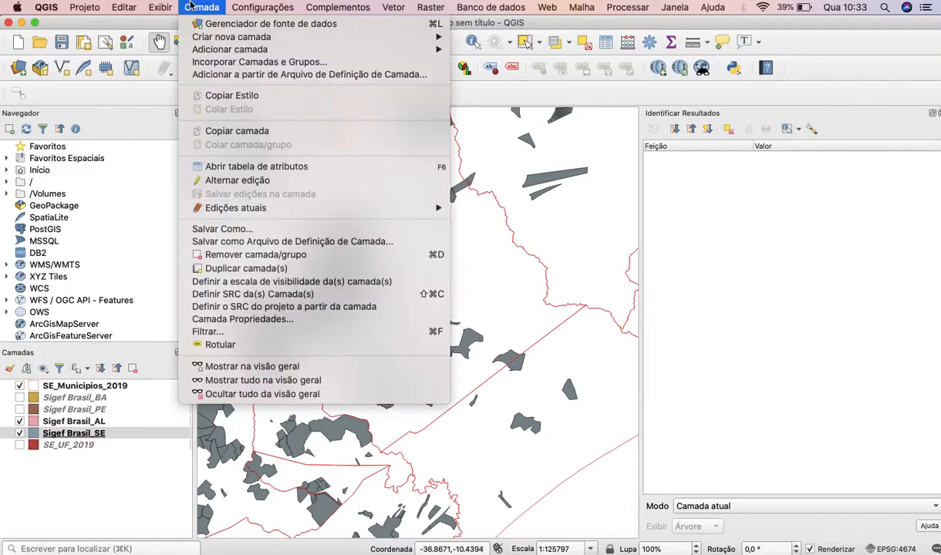
pyautogui.click(228, 25)
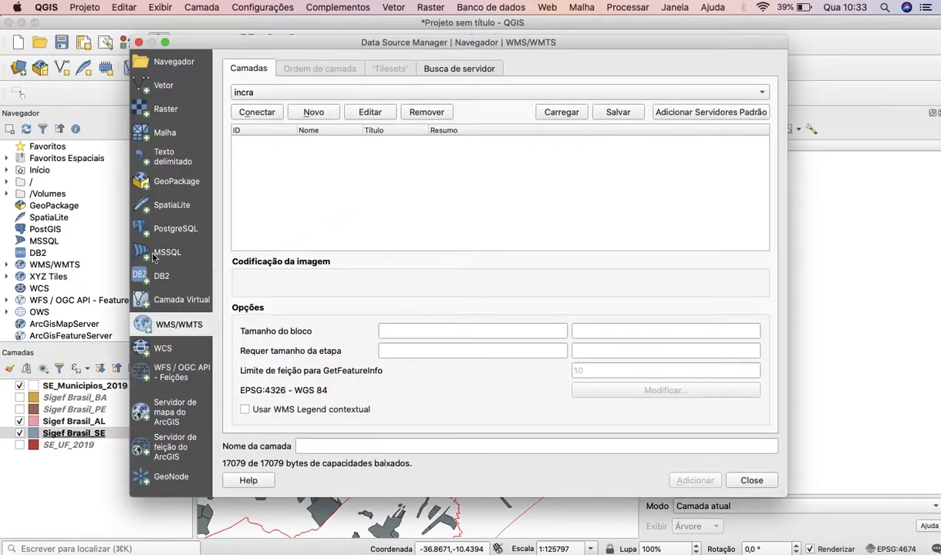
pyautogui.click(138, 41)
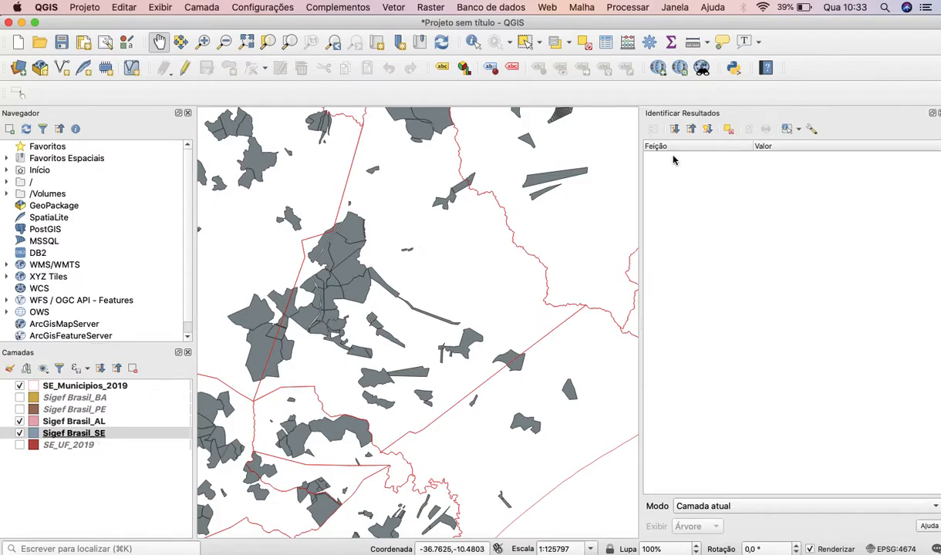
# Switch to the Finder window showing the Downloads folder.
pyautogui.hotkey('ctrl', 'Up')
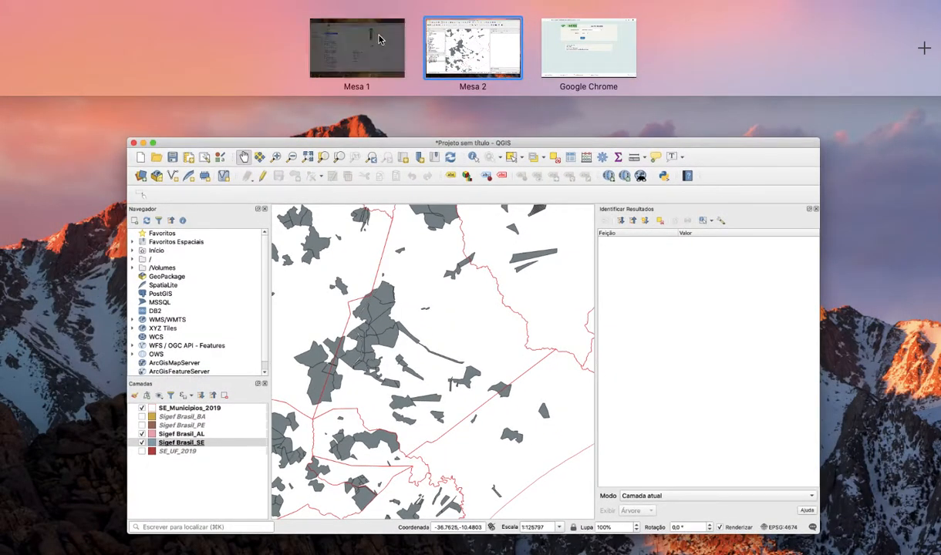
pyautogui.click(379, 39)
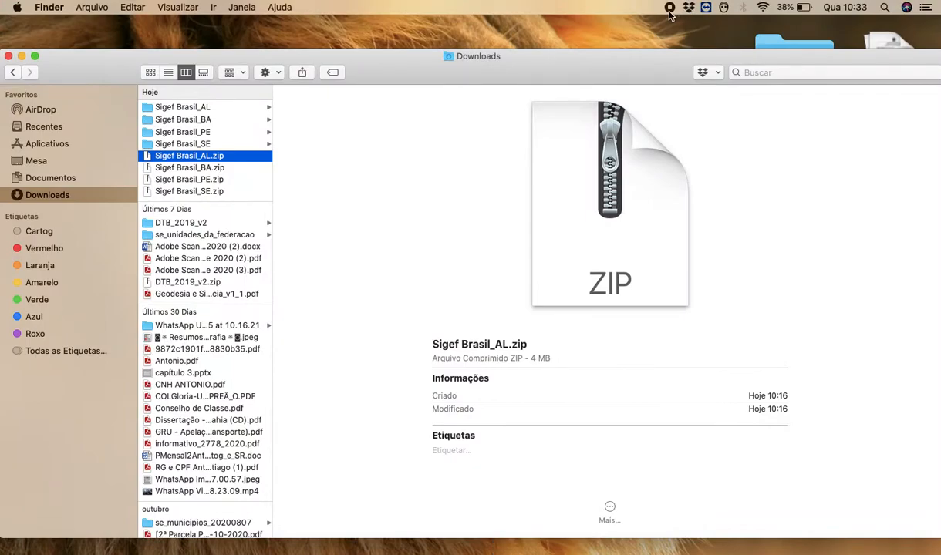